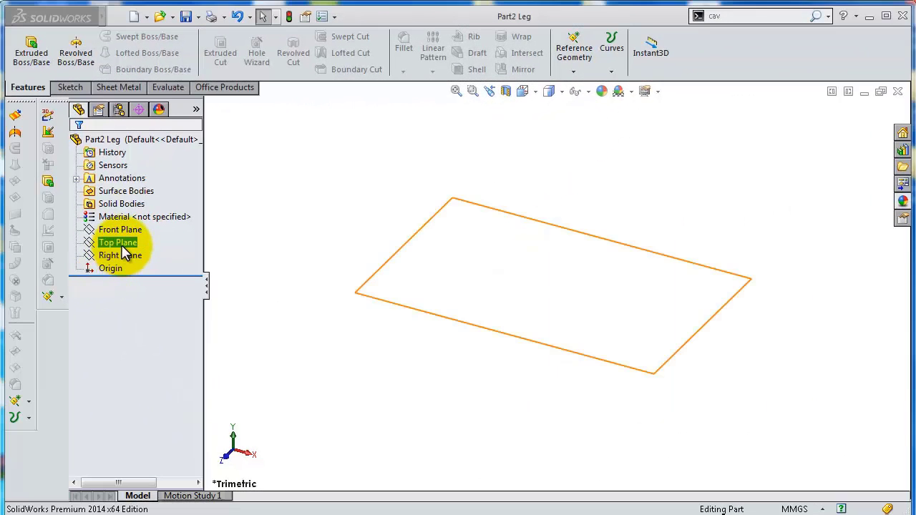
Step: Start a sketch on the Top Plane and draw a circle centred on the origin
click(118, 243)
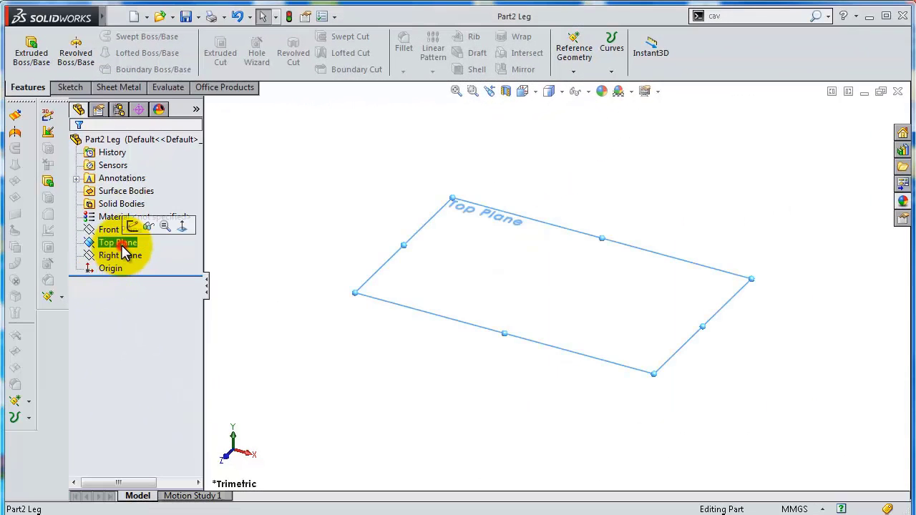
click(132, 227)
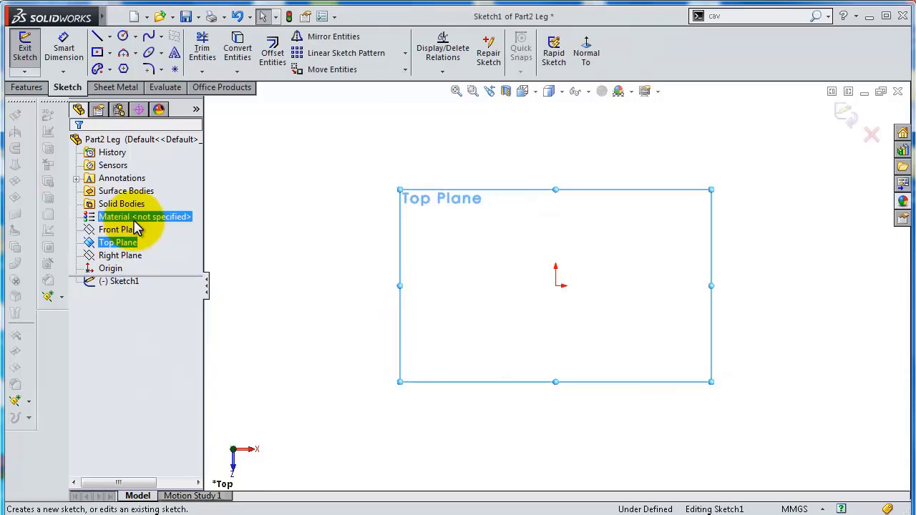
click(123, 37)
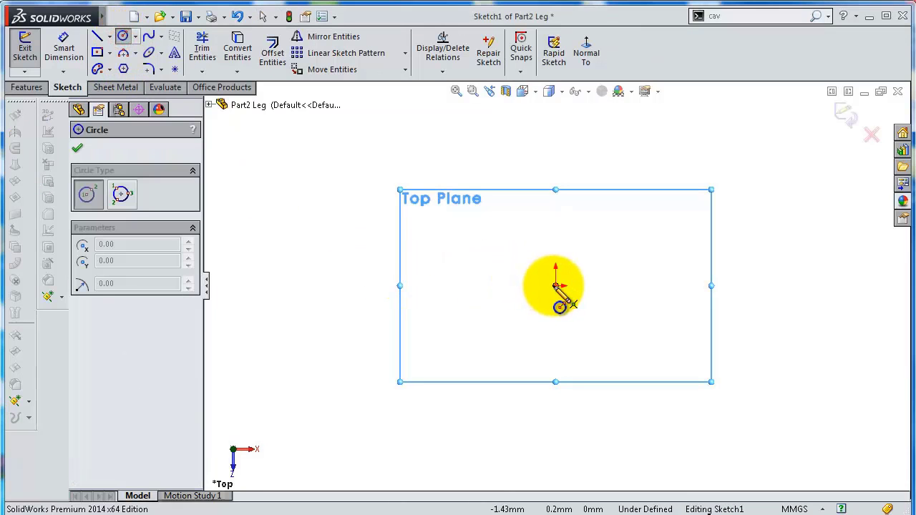
drag(555, 286, 516, 244)
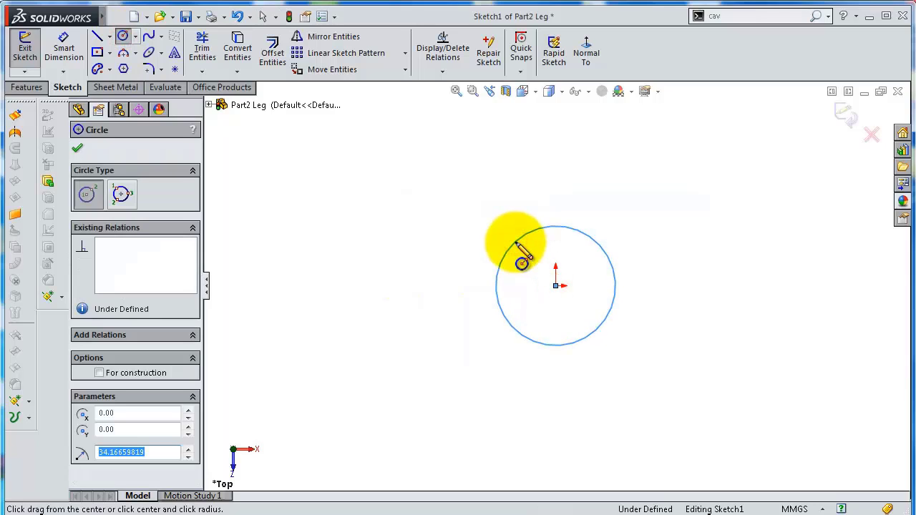
Step: Dimension the circle's diameter to 32 mm
key(s)
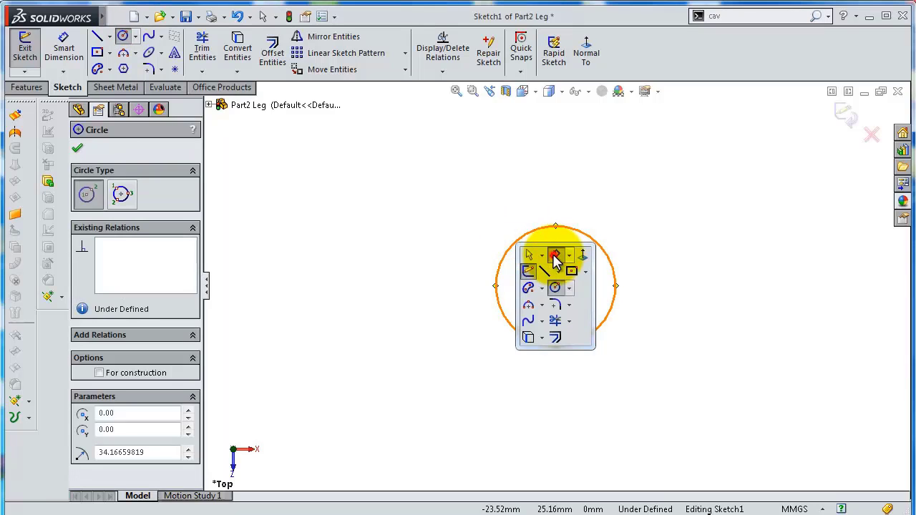
click(554, 256)
click(598, 247)
click(657, 242)
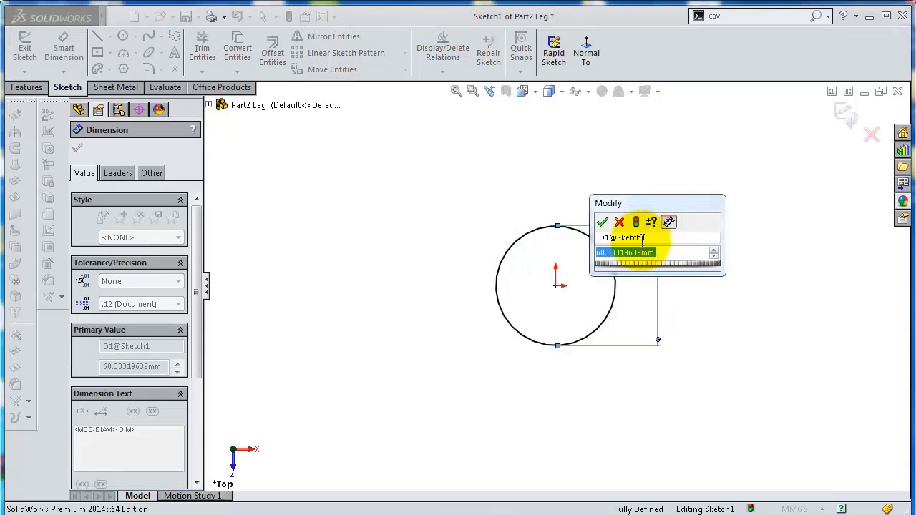
text(32)
key(Return)
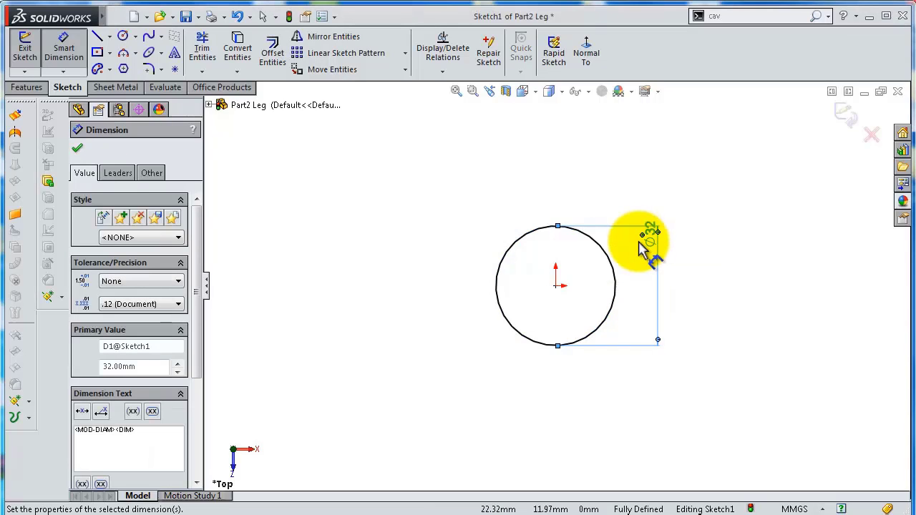
Step: Close Sketch1, open Sketch2 on the Front Plane viewed Normal To, and enlarge the plane outline
click(841, 116)
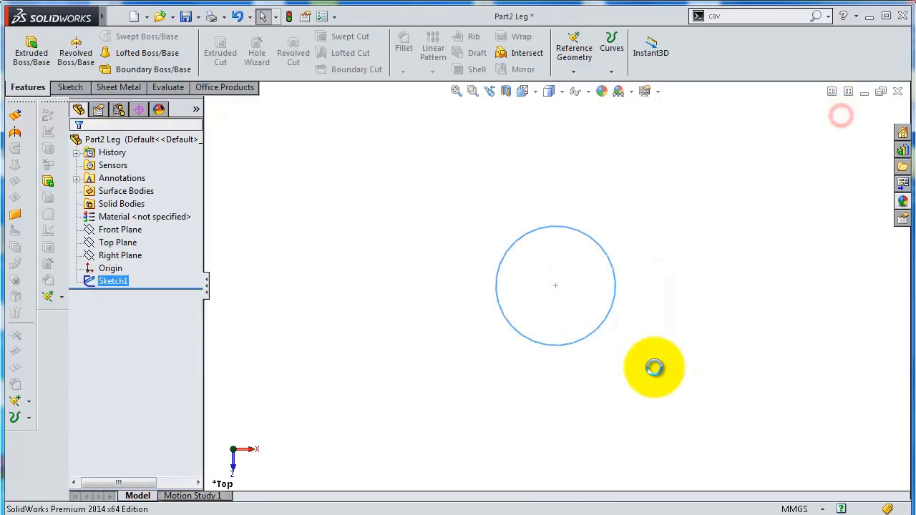
middle_drag(655, 367, 648, 204)
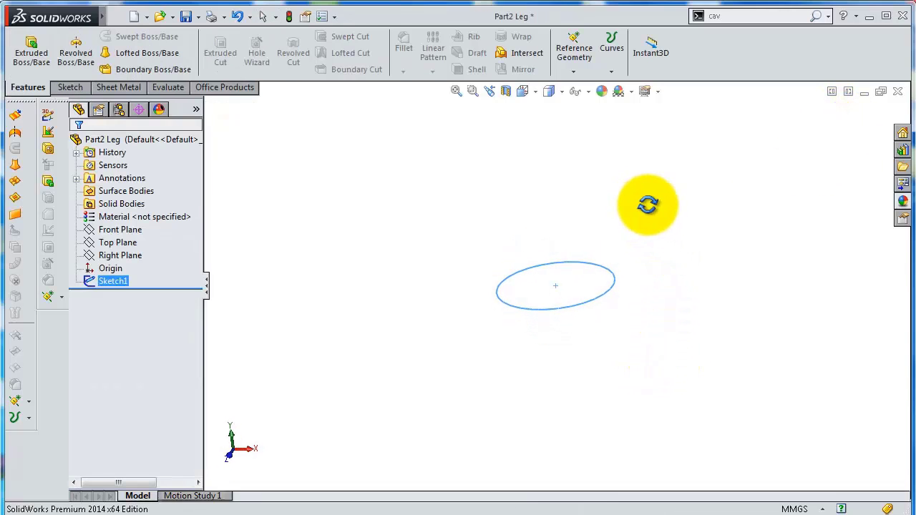
click(119, 234)
click(126, 210)
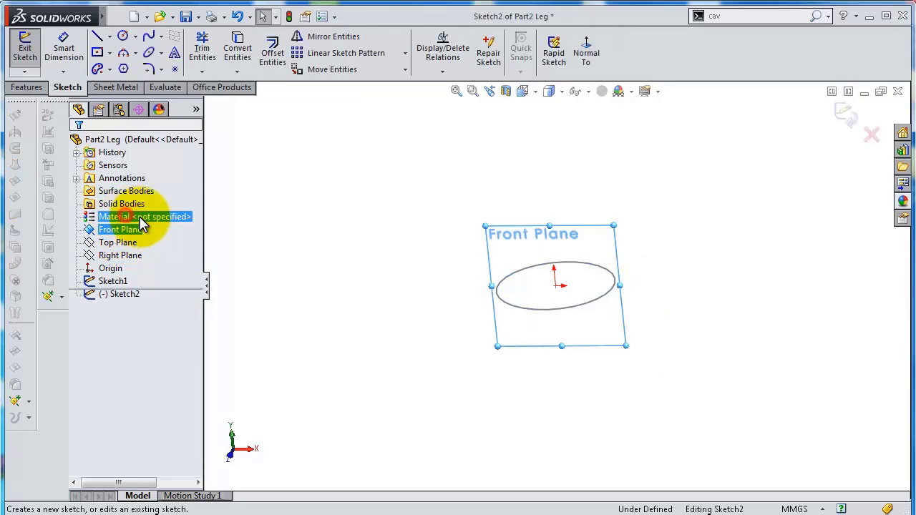
click(588, 54)
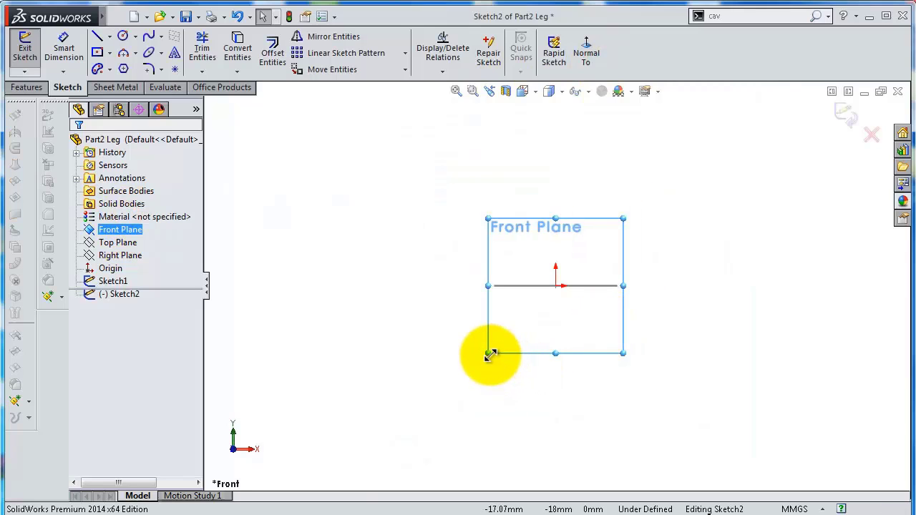
drag(491, 354, 359, 462)
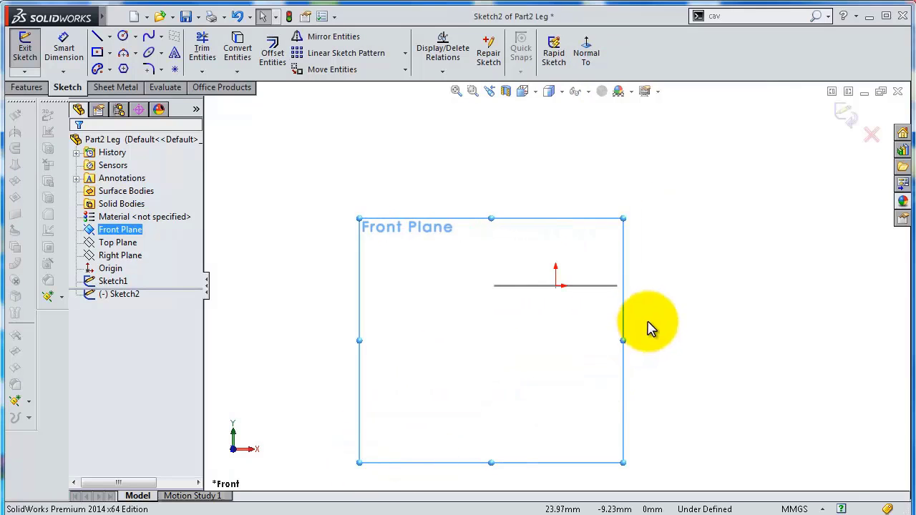
drag(624, 341, 811, 341)
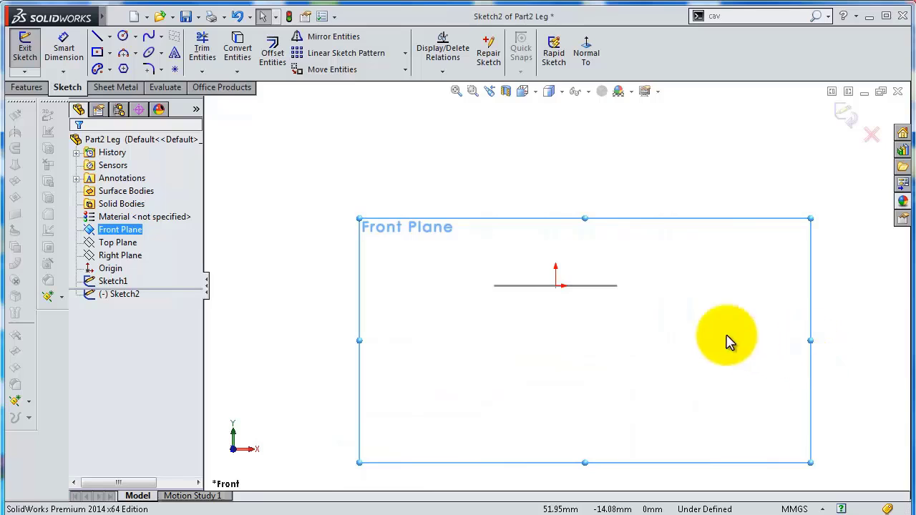
Step: Draw a vertical line straight down from the origin
click(99, 39)
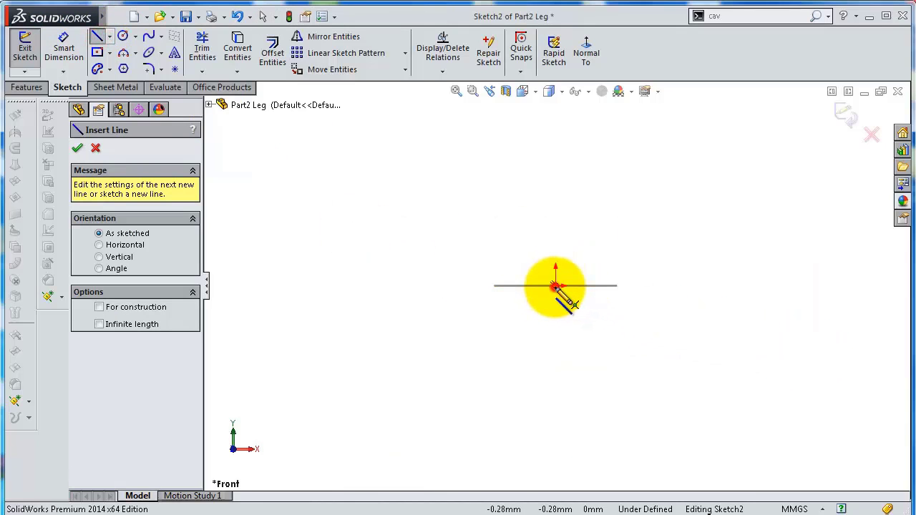
click(555, 285)
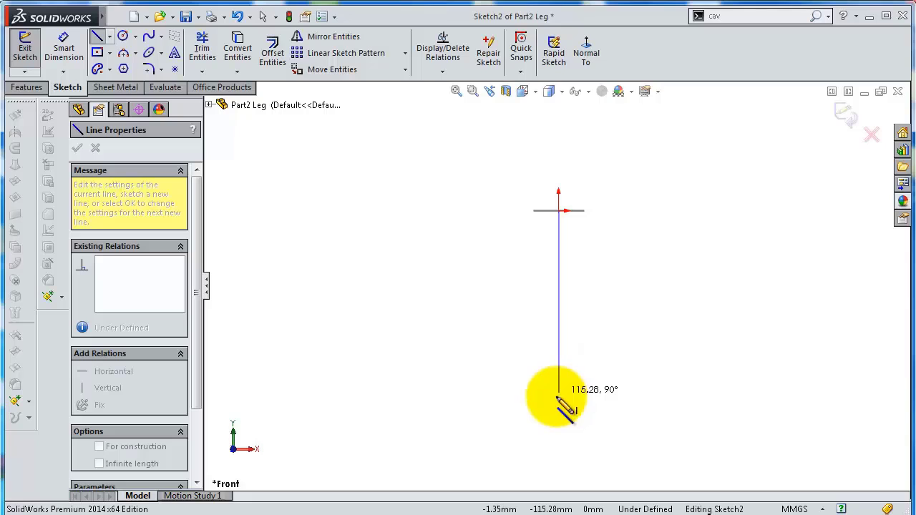
scroll(559, 400, down, 2)
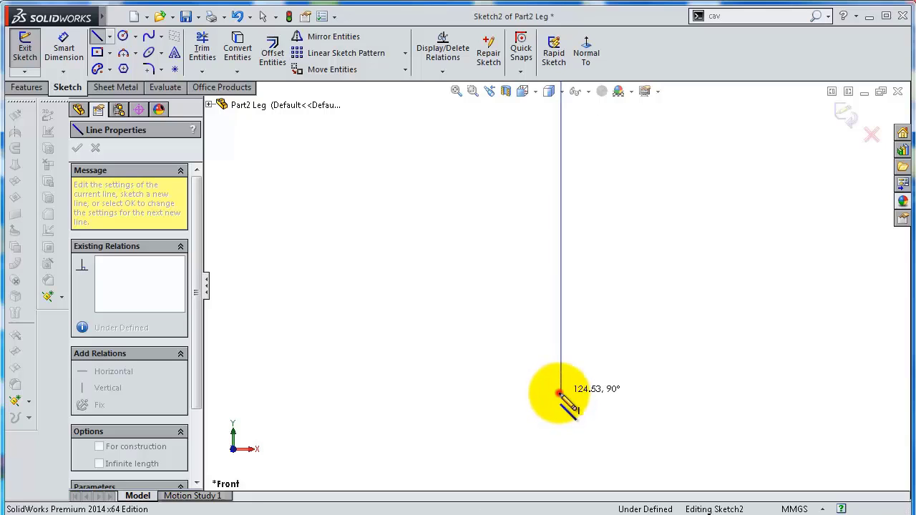
click(559, 394)
scroll(576, 336, up, 2)
scroll(585, 315, up, 2)
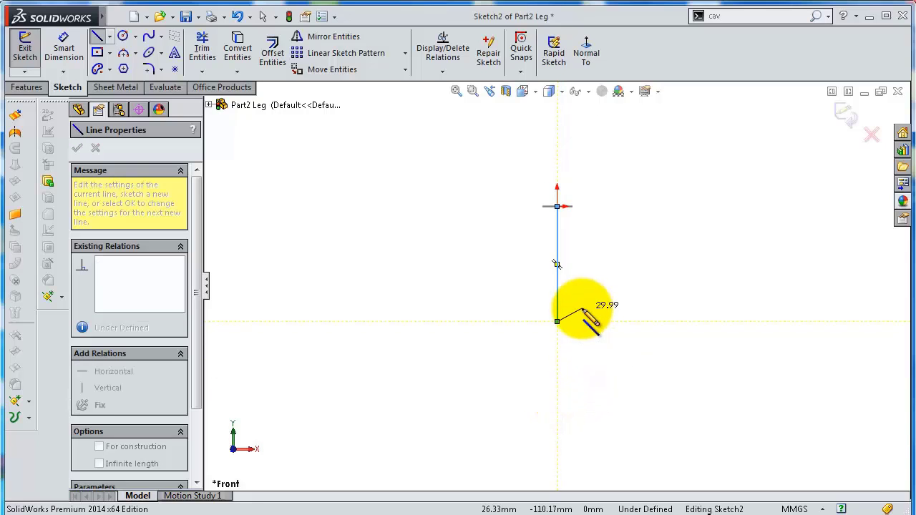
key(Escape)
key(Escape)
Step: Dimension the vertical line to 150 mm
key(s)
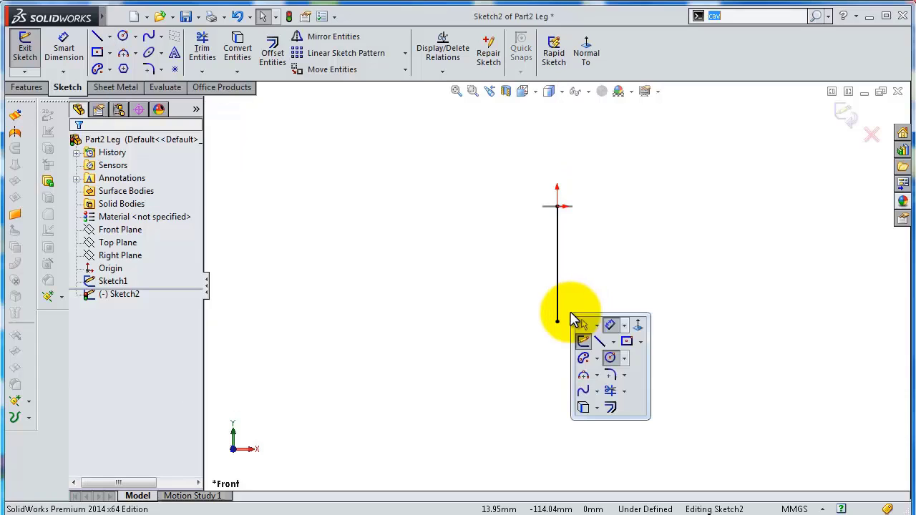
click(610, 326)
click(558, 276)
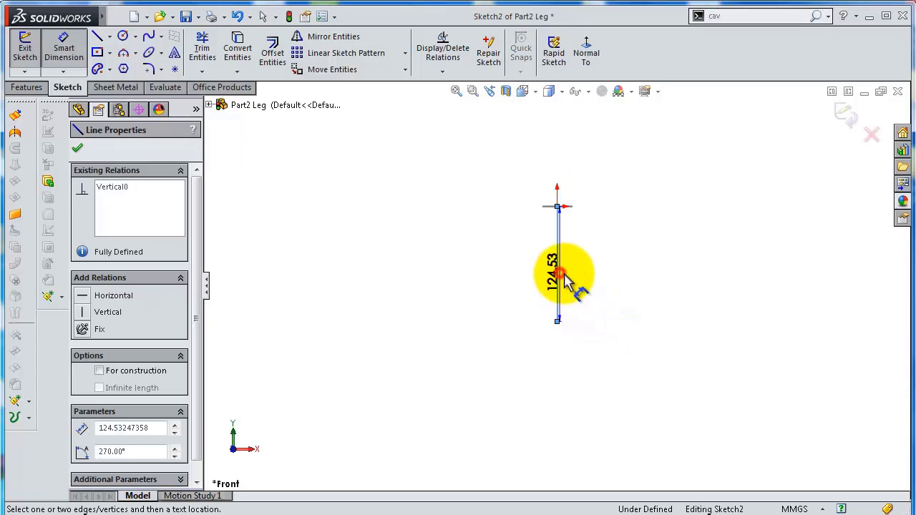
click(612, 272)
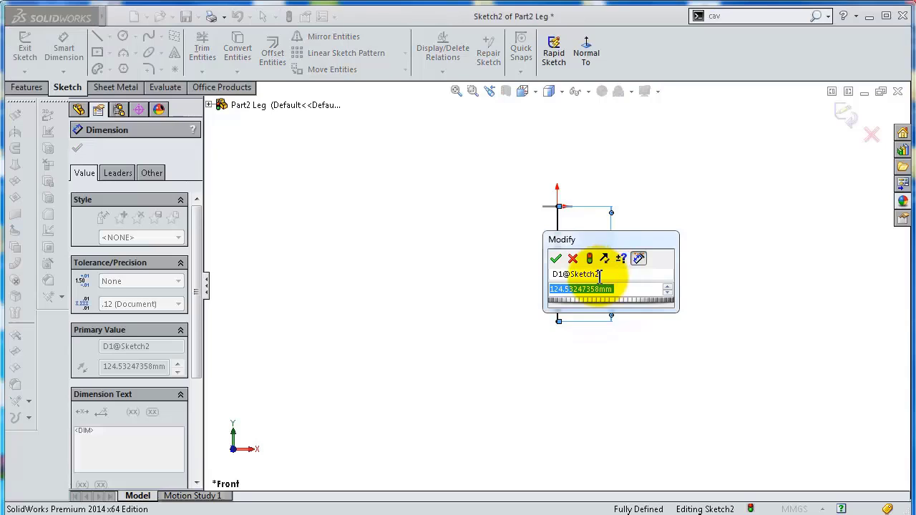
text(150)
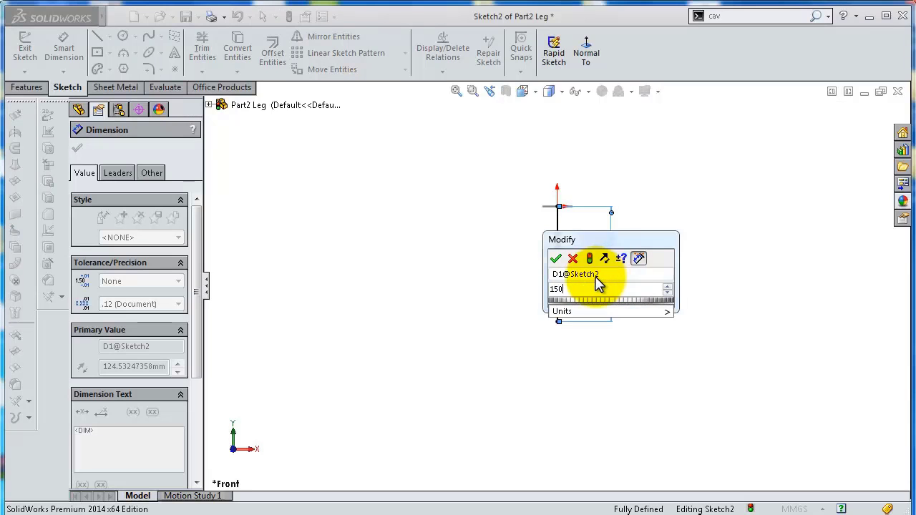
key(Return)
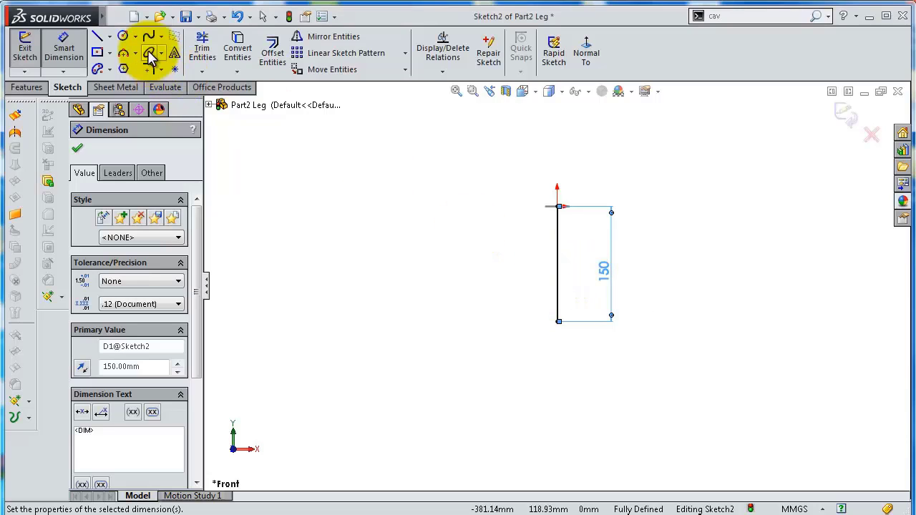
Step: Draw a spline from the line's lower end down and to the left
click(148, 36)
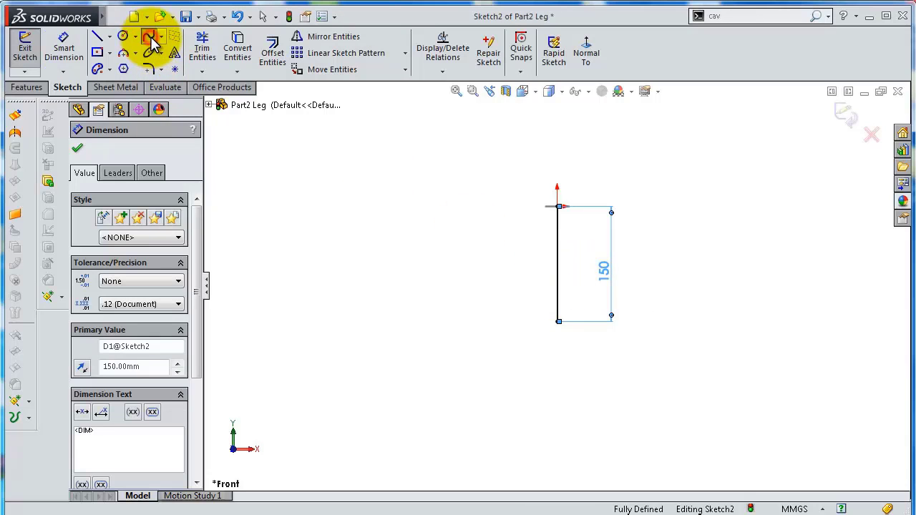
click(558, 322)
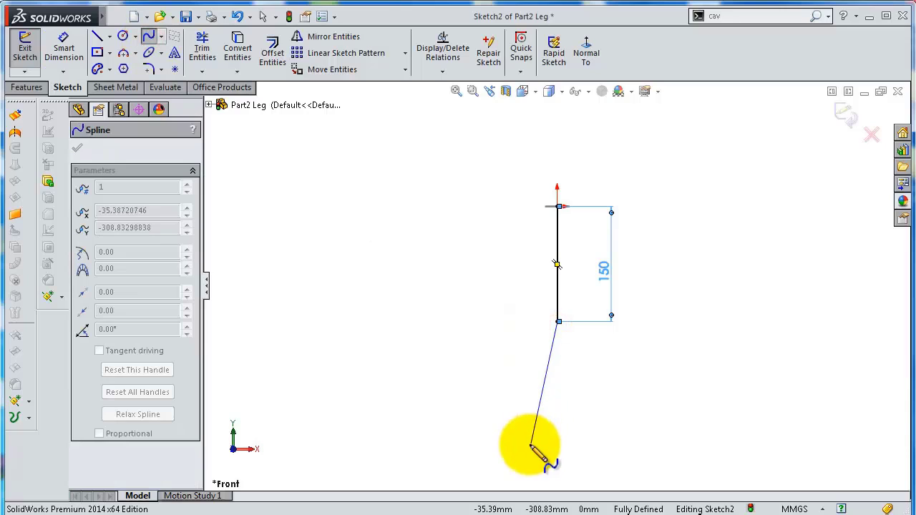
click(515, 464)
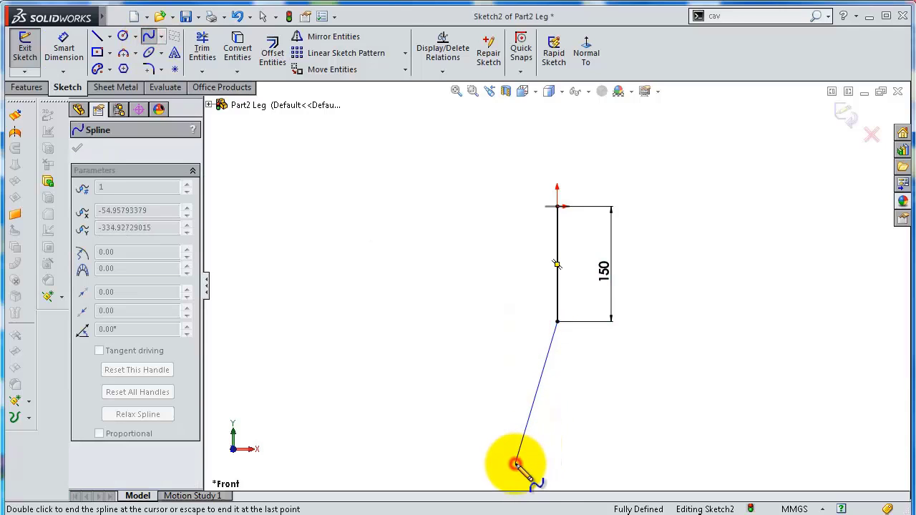
right_click(517, 465)
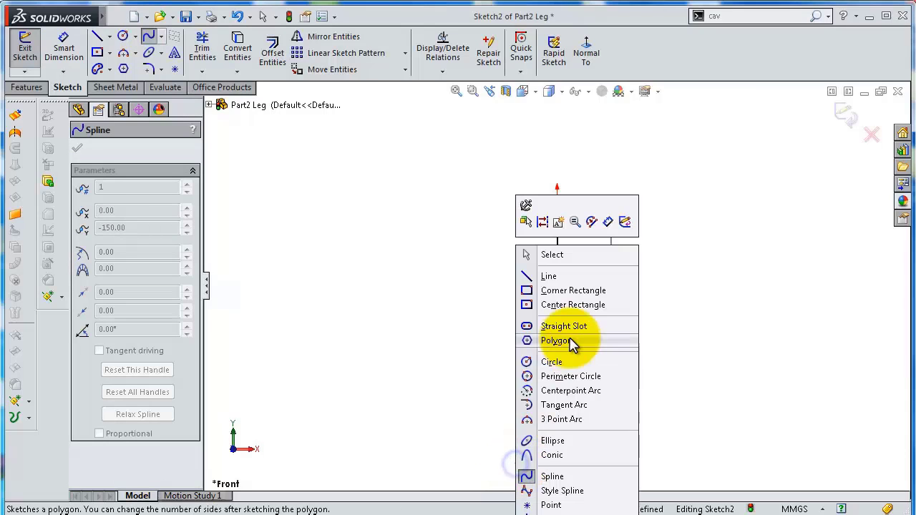
click(563, 256)
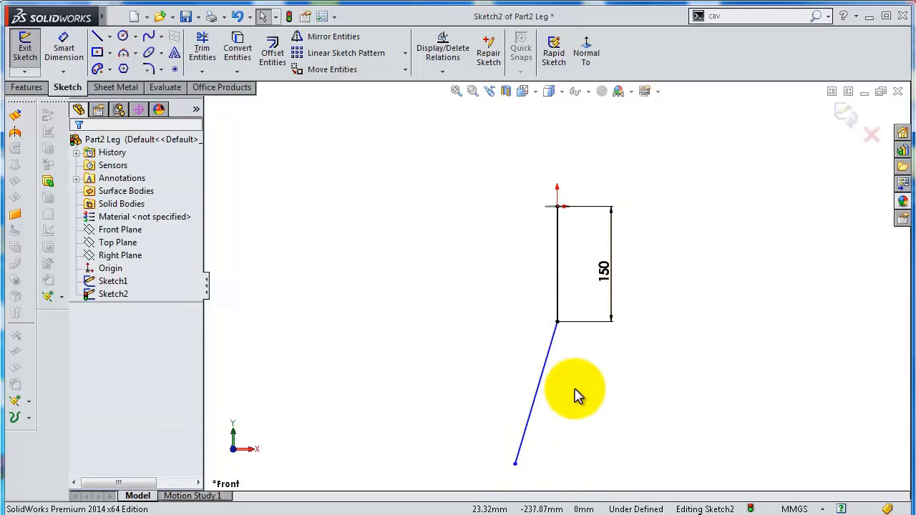
Step: Set the vertical height between the spline's bottom end and the line's end to 285 mm
key(s)
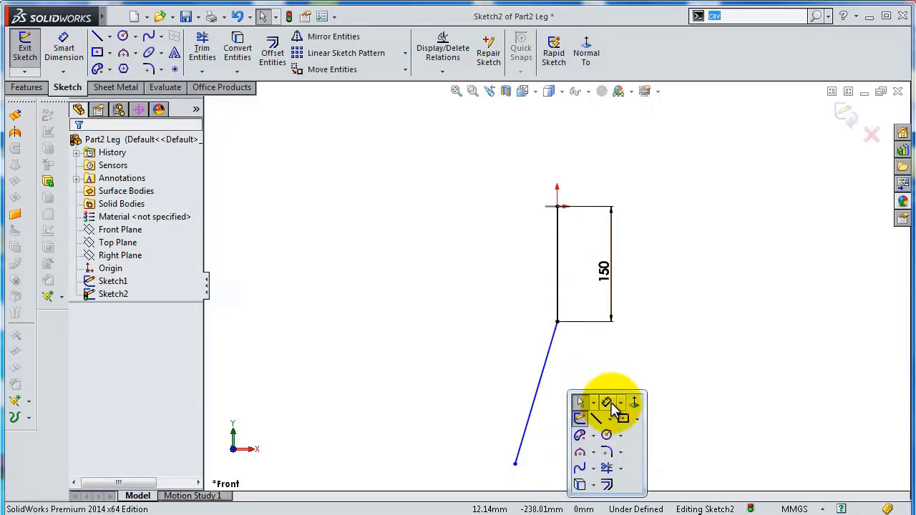
click(607, 398)
click(515, 464)
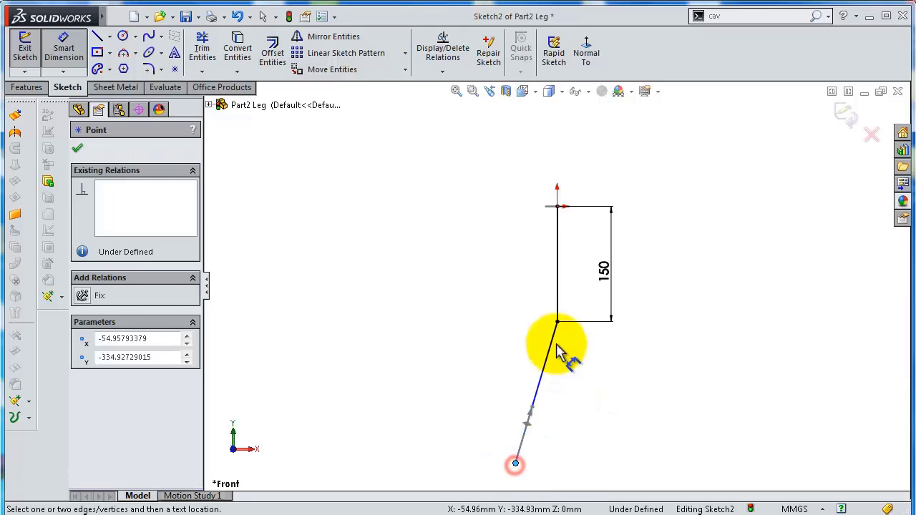
click(557, 322)
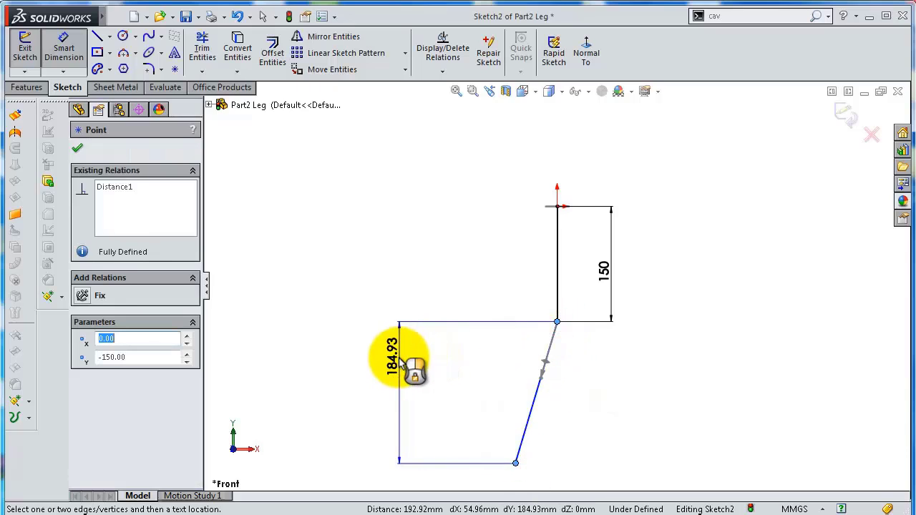
click(398, 358)
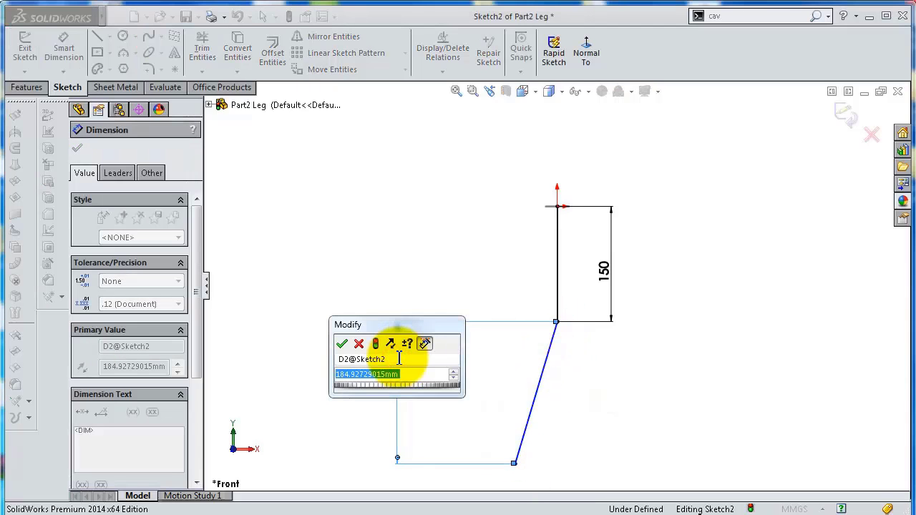
text(285)
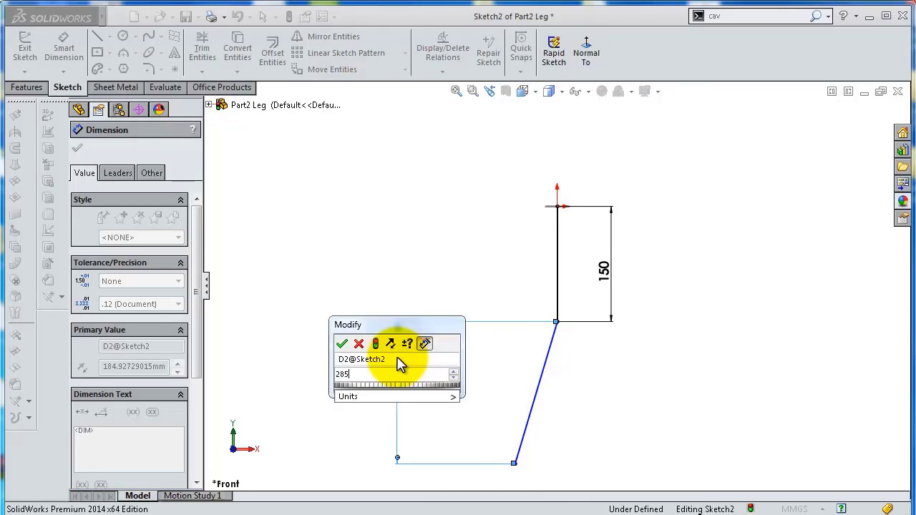
key(Return)
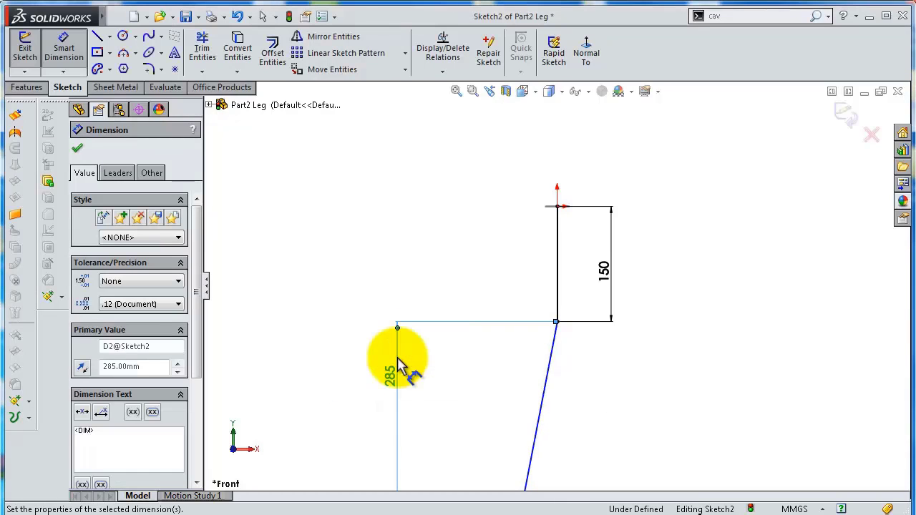
click(571, 400)
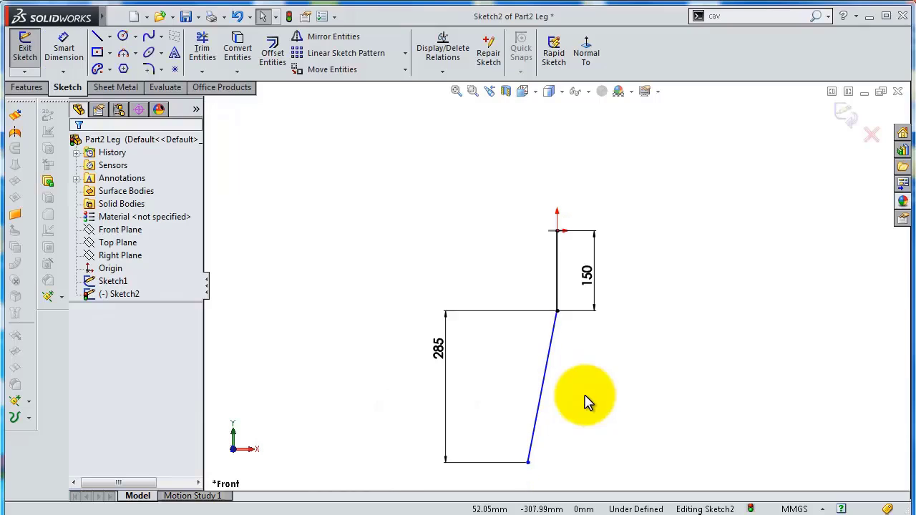
Step: Give the spline a vertical top tangent relation and a 650 mm dimension
click(533, 303)
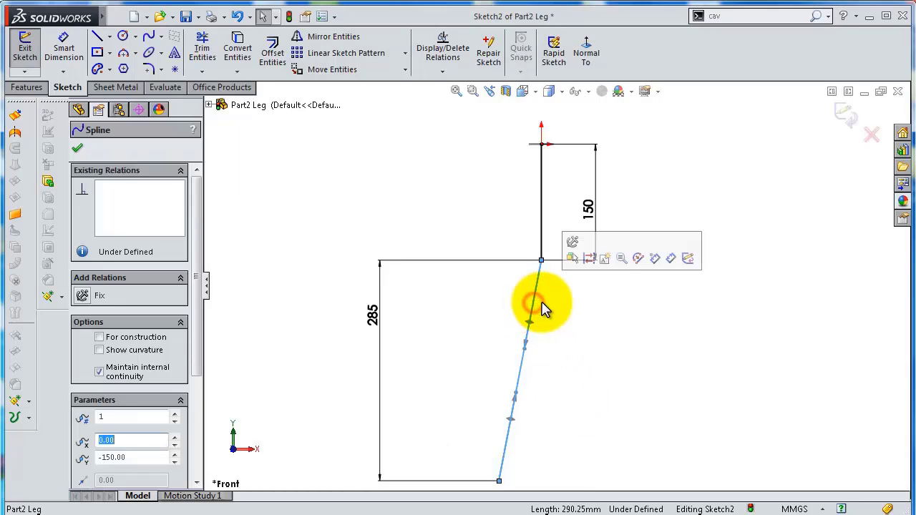
click(108, 313)
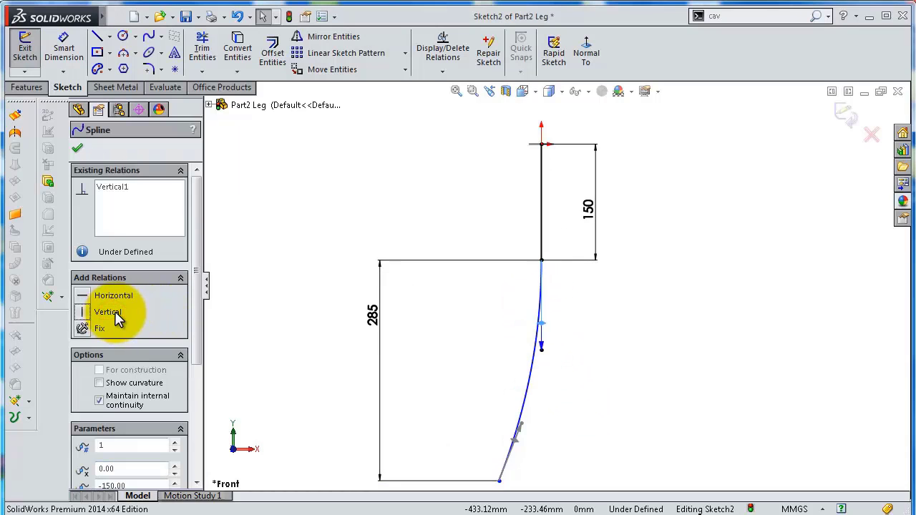
key(s)
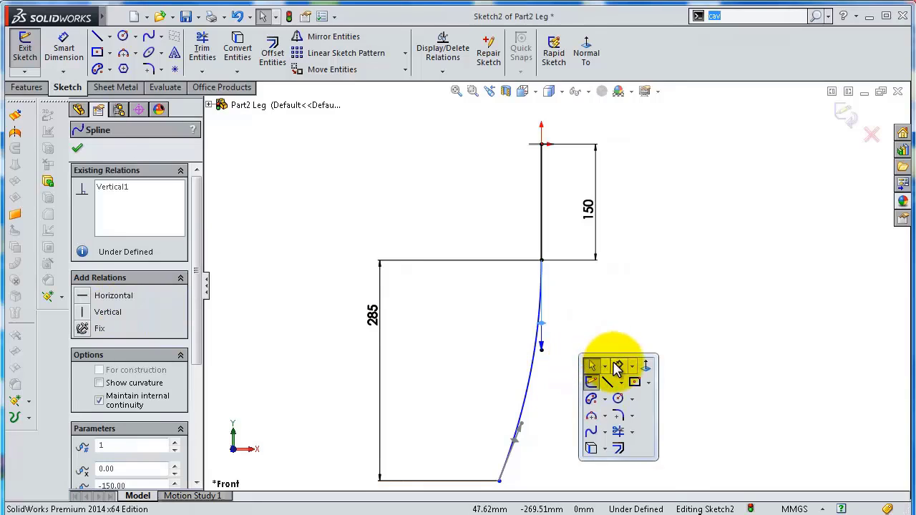
click(617, 366)
click(545, 329)
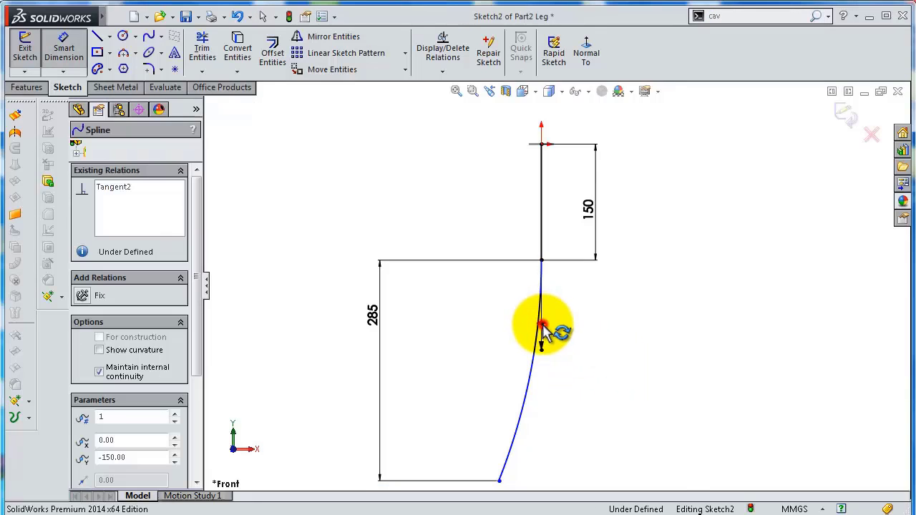
click(637, 340)
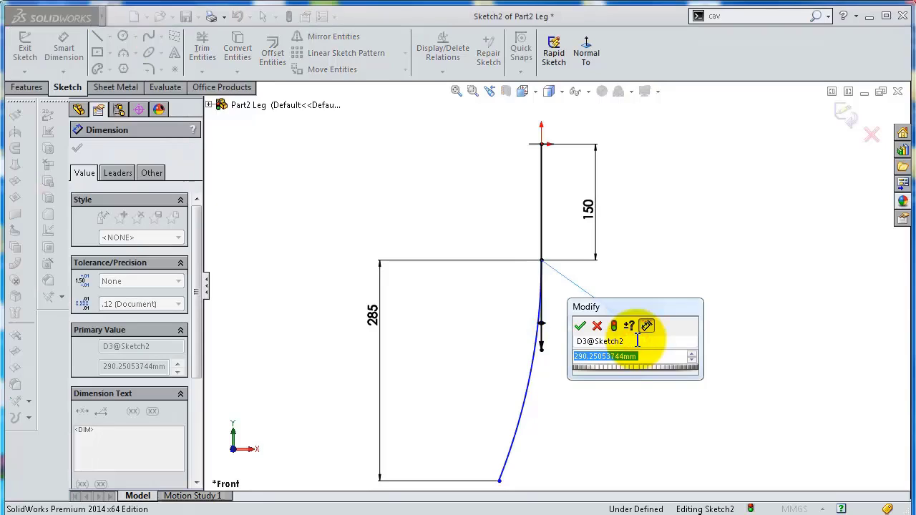
text(6)
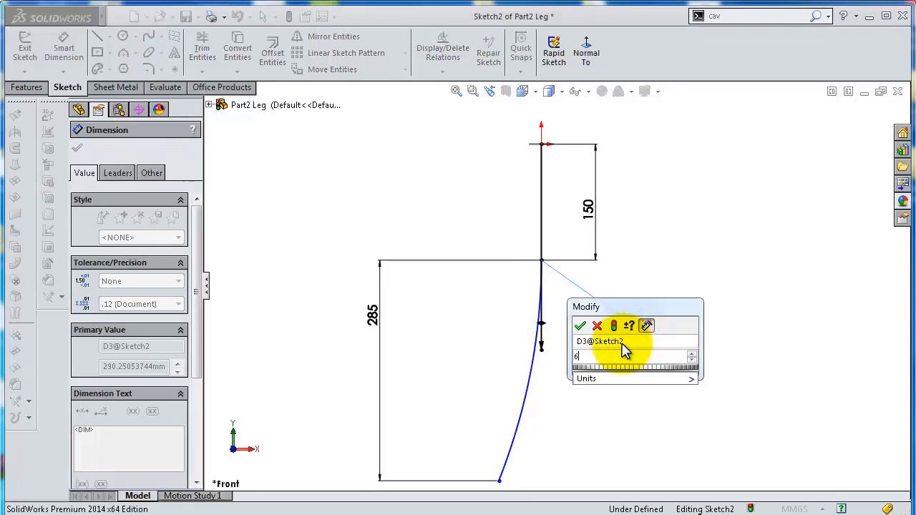
text(50)
key(Return)
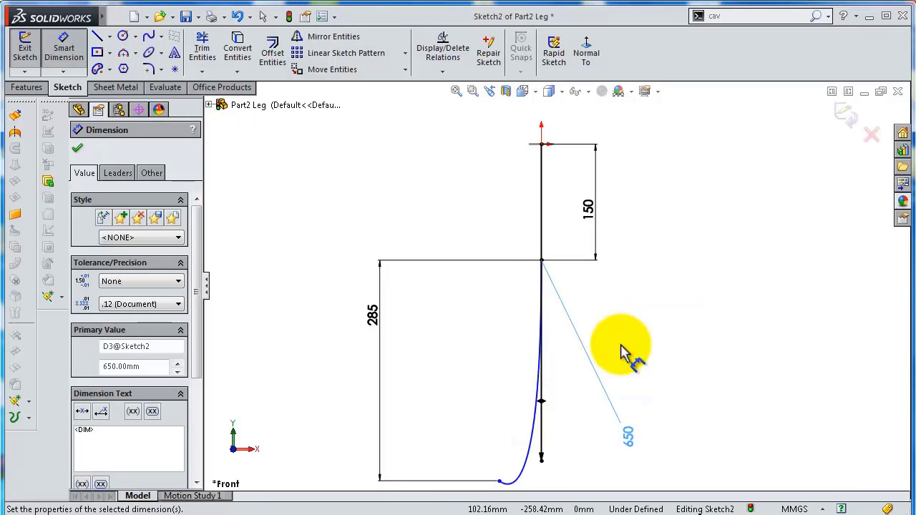
Step: Drag the spline's lower tangent handle to smooth its bottom bend
scroll(615, 358, up, 1)
scroll(608, 375, up, 1)
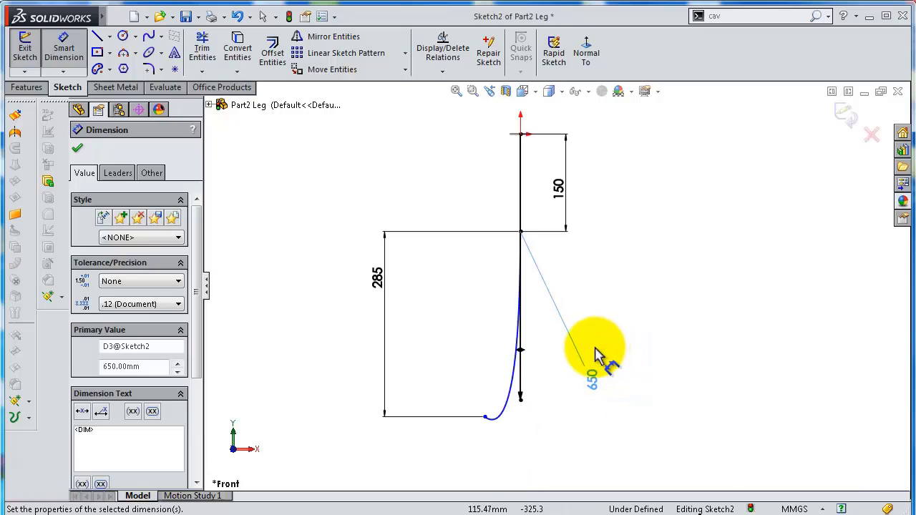
scroll(552, 393, down, 2)
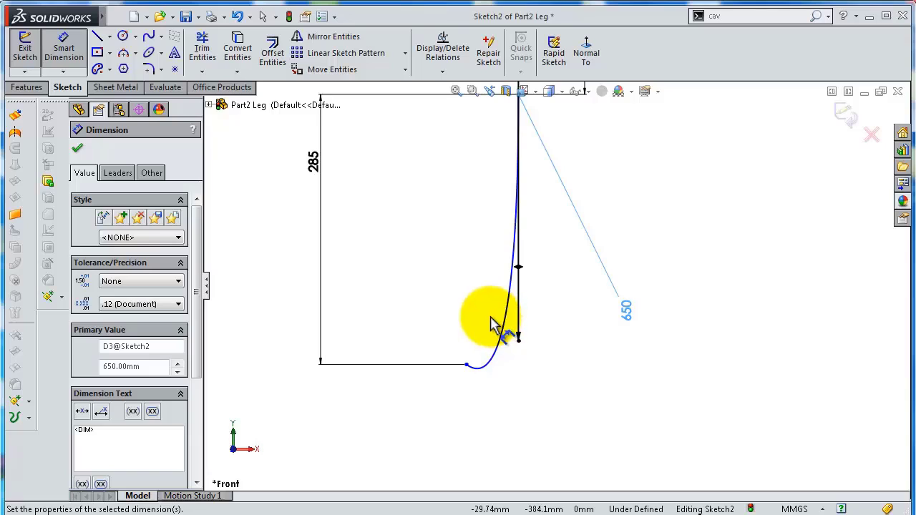
key(Escape)
click(491, 365)
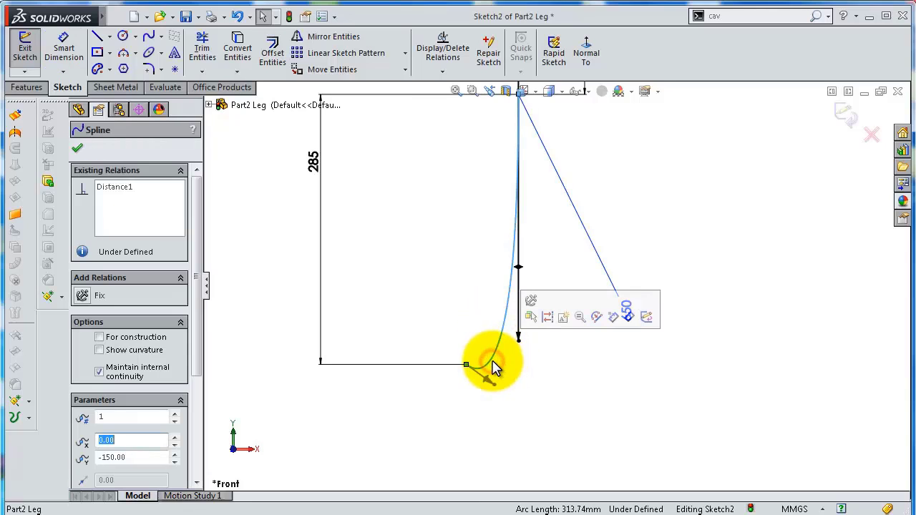
scroll(492, 372, down, 3)
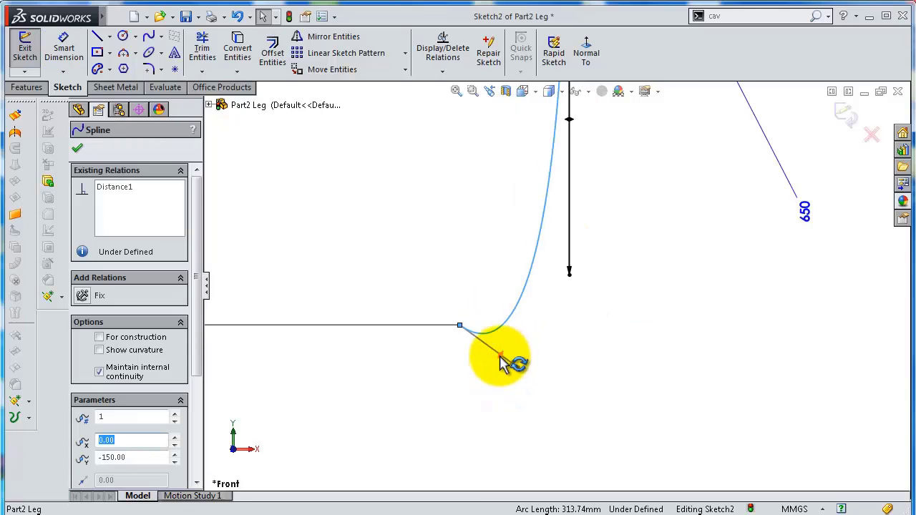
drag(501, 361, 505, 299)
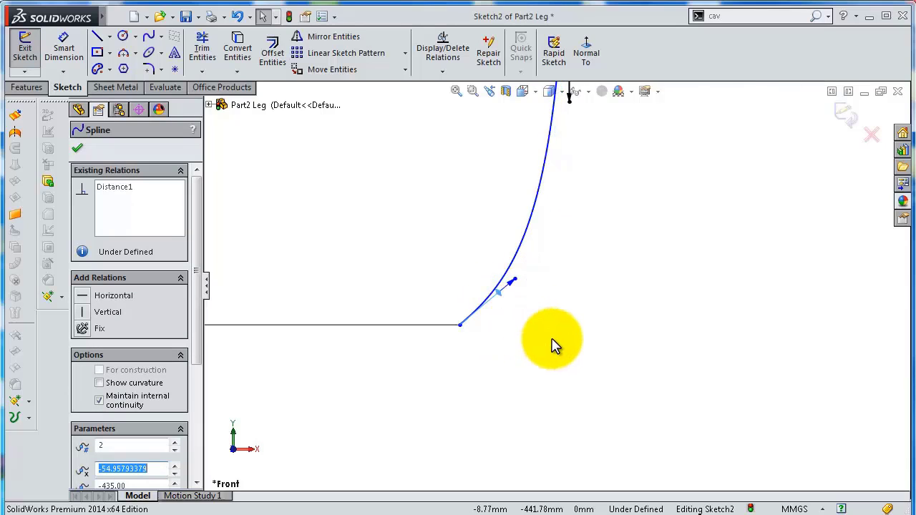
scroll(551, 345, up, 3)
scroll(569, 322, up, 3)
scroll(580, 304, down, 1)
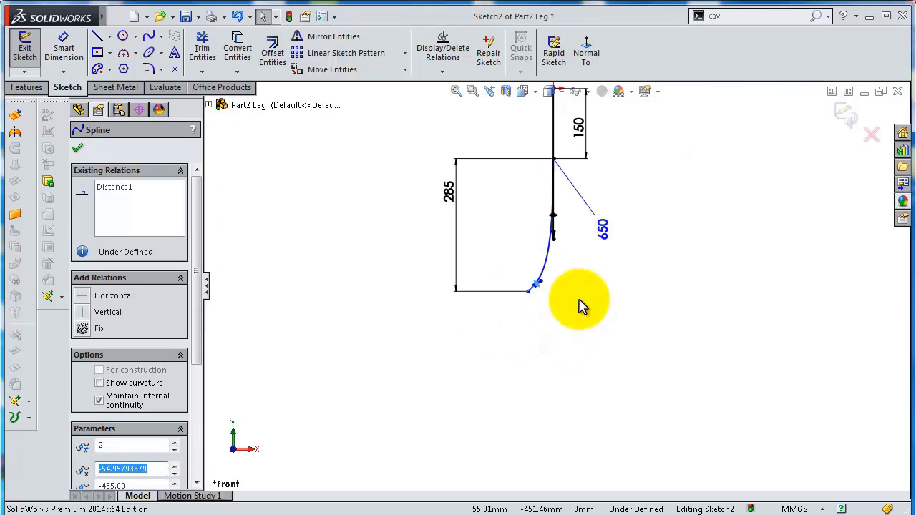
right_click(579, 307)
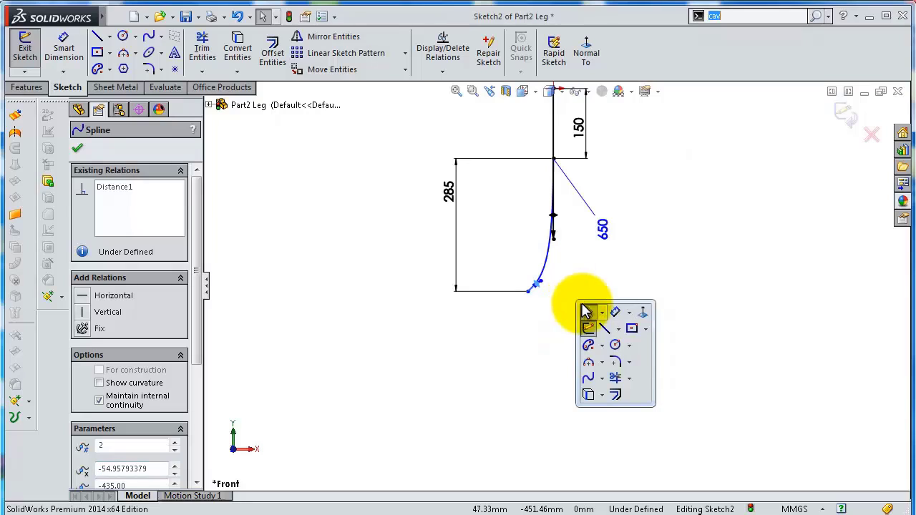
click(619, 309)
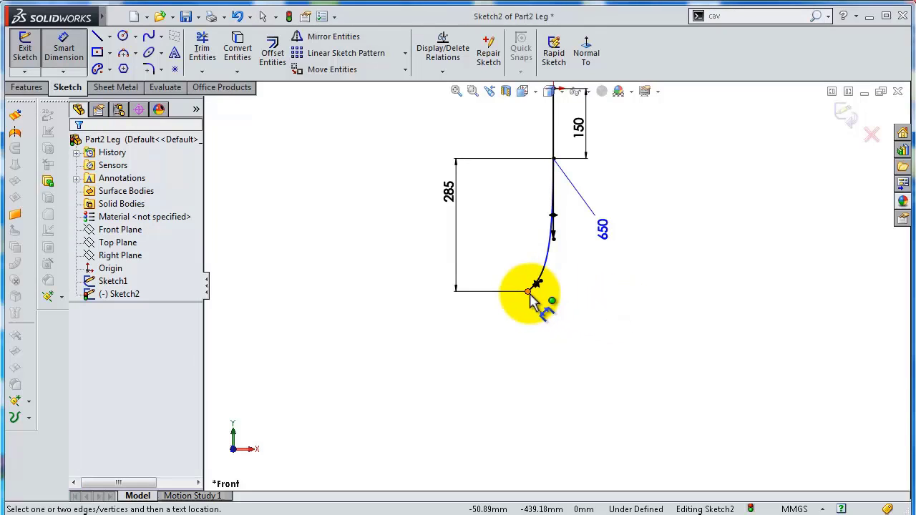
Step: Dimension the curve's bottom endpoint 35 mm horizontally from the top point
click(530, 293)
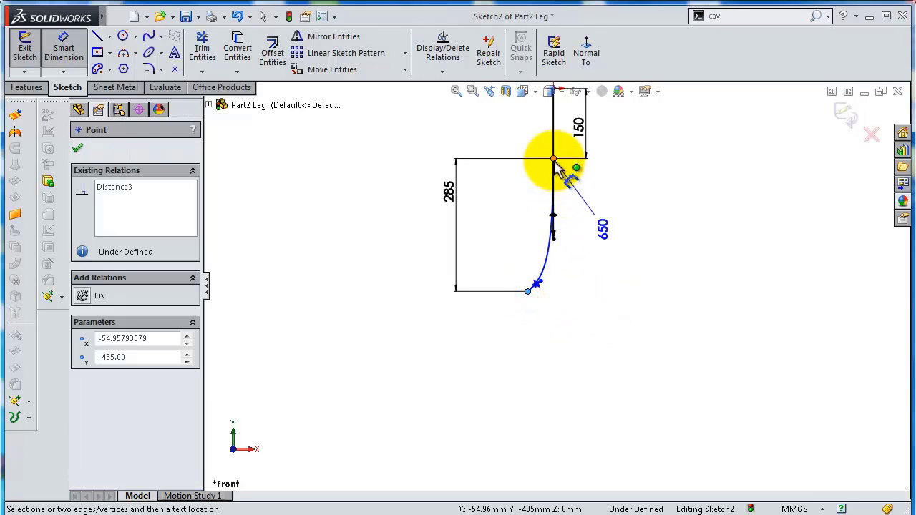
click(554, 159)
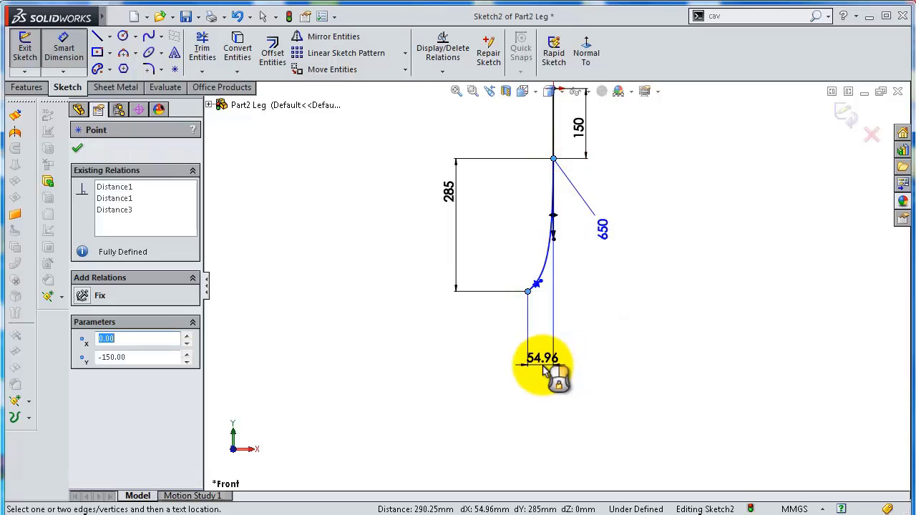
click(545, 371)
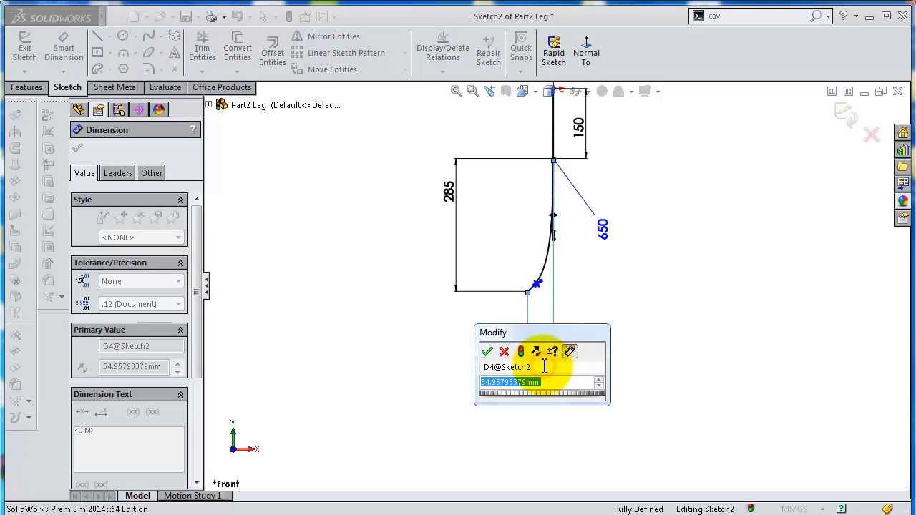
text(35)
key(Return)
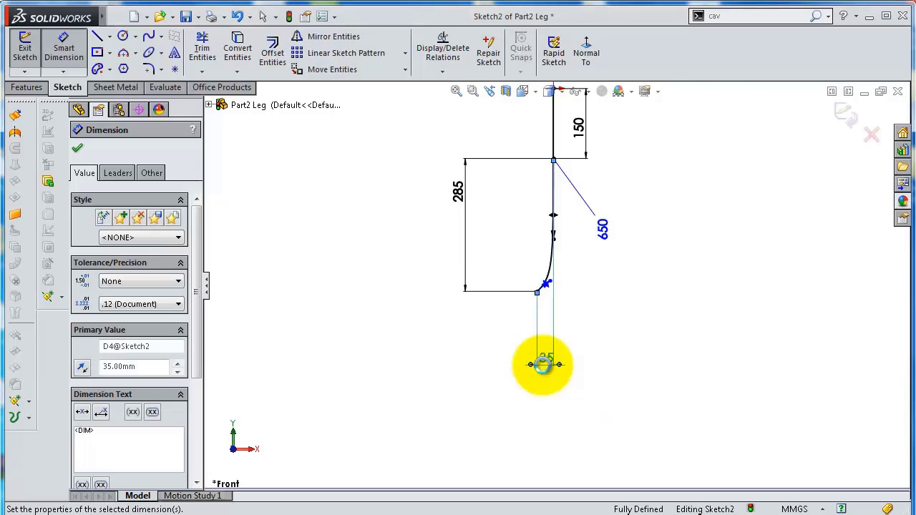
scroll(581, 283, down, 1)
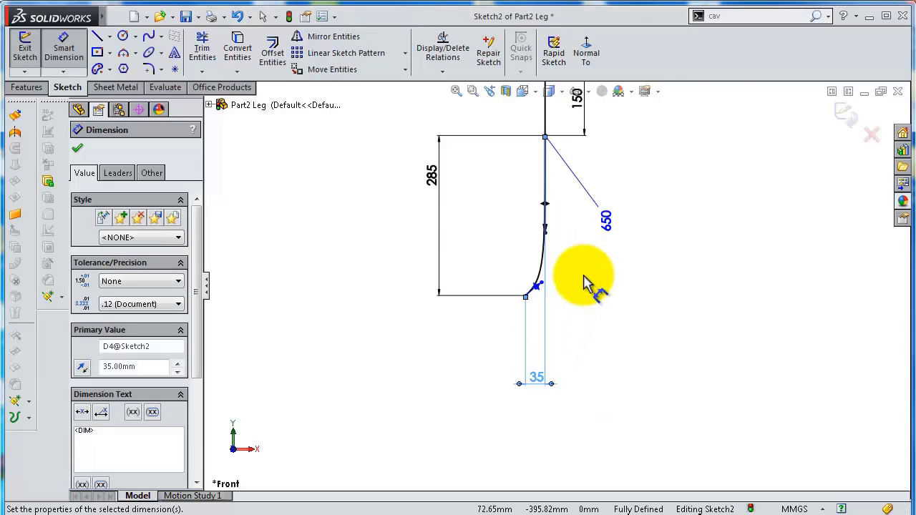
scroll(582, 283, down, 4)
scroll(581, 283, down, 2)
Step: Draw a horizontal centerline through the curve's bottom end
key(s)
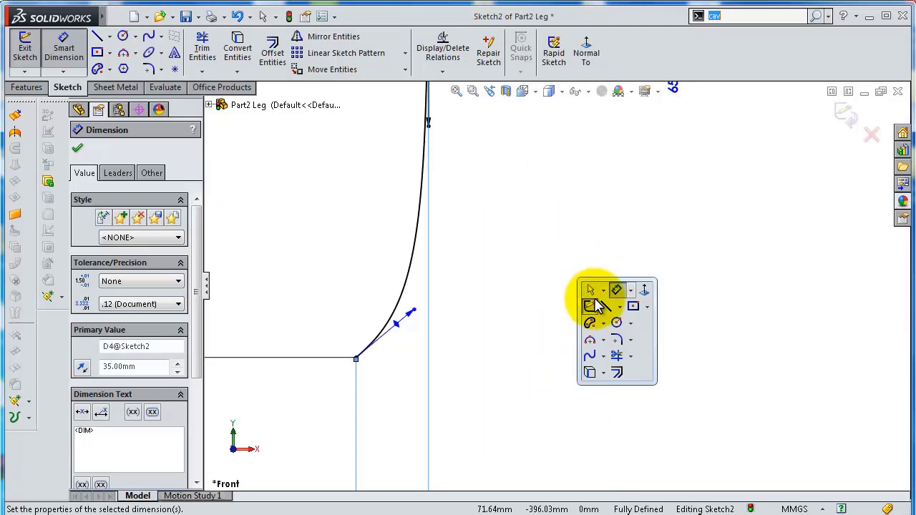
click(620, 307)
click(634, 339)
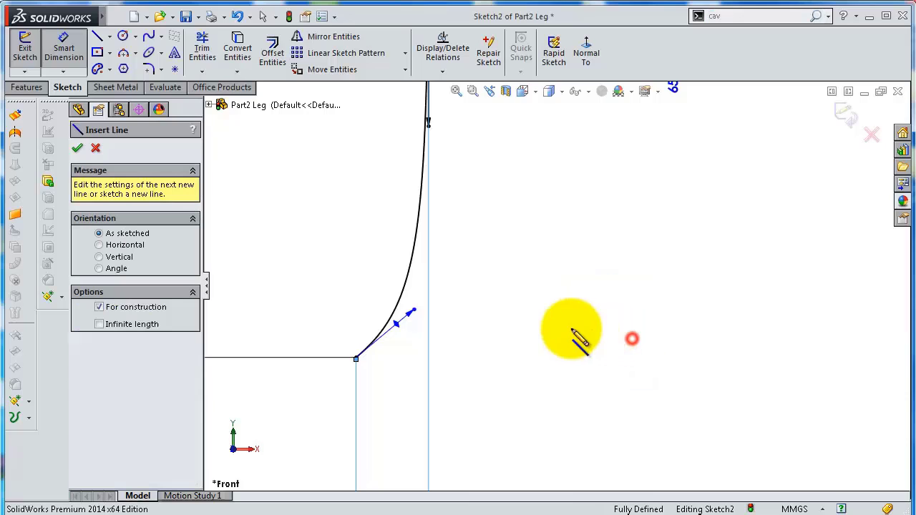
click(356, 358)
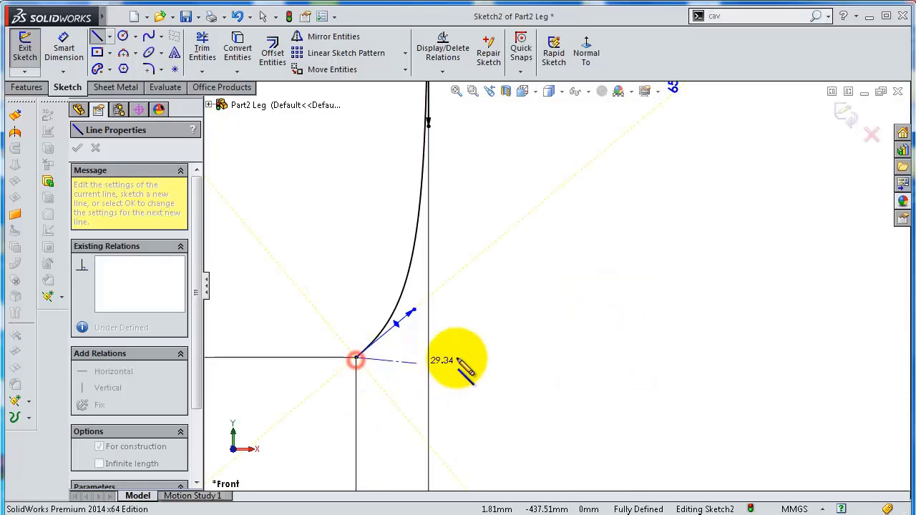
click(555, 356)
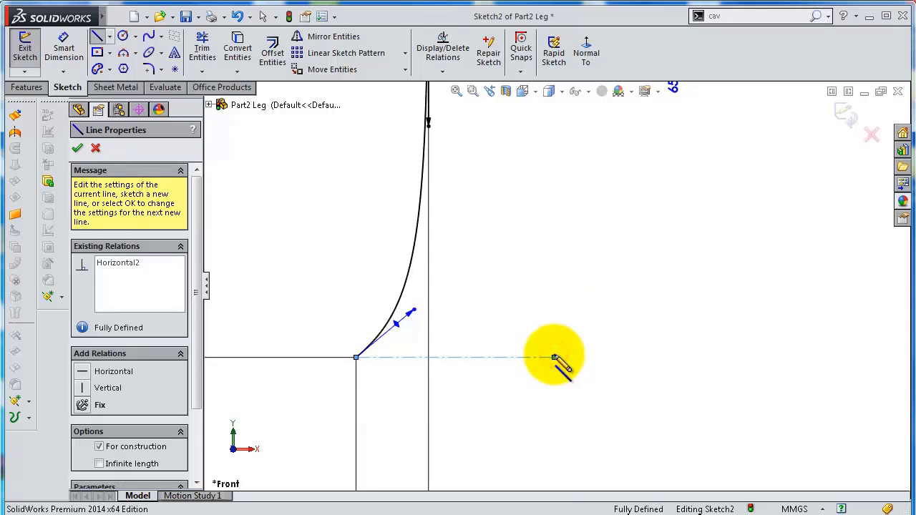
key(Escape)
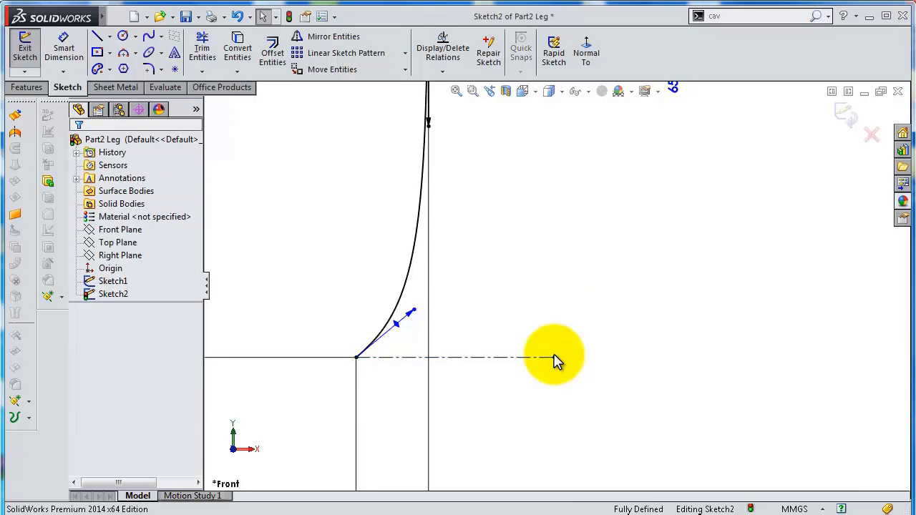
Step: Set the angle between the spline's end tangent and the centerline to 73°
key(s)
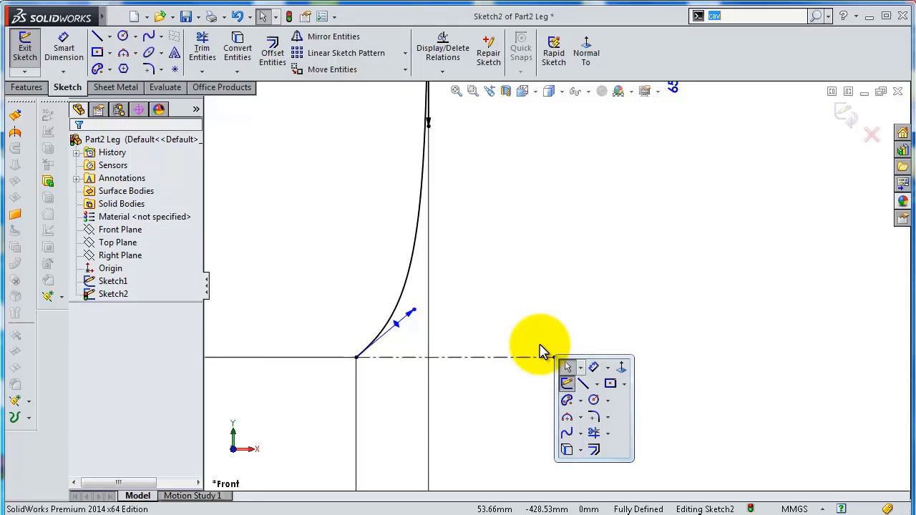
click(398, 323)
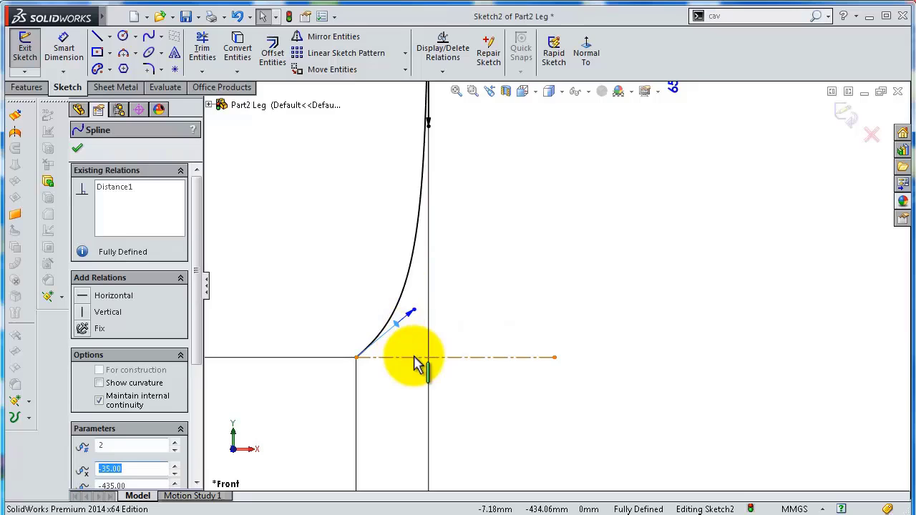
click(415, 357)
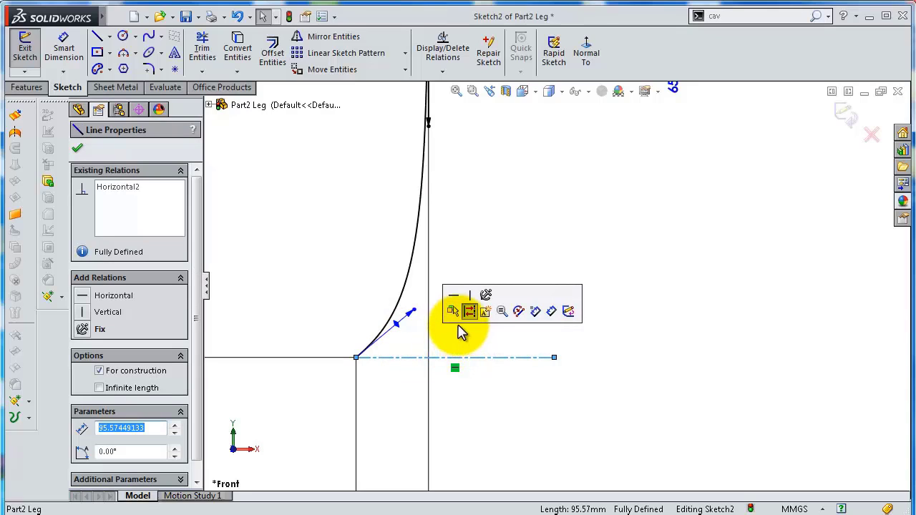
click(550, 310)
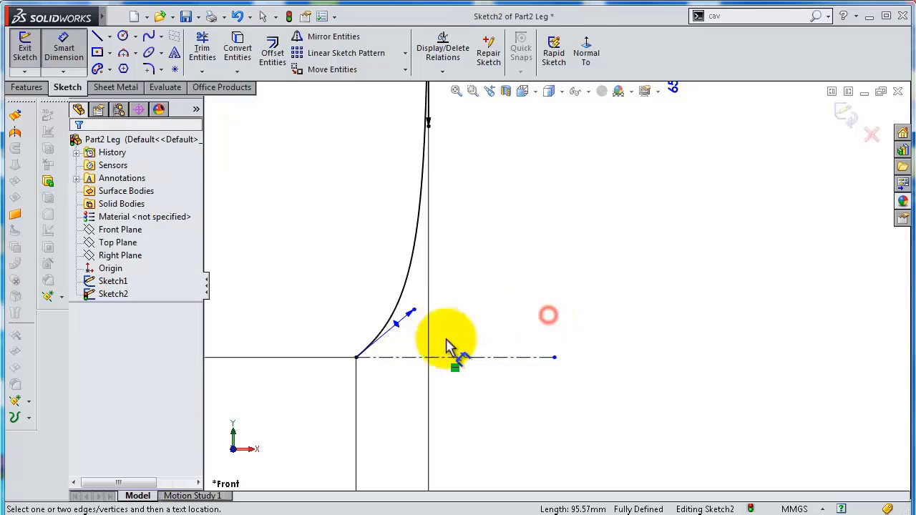
click(401, 328)
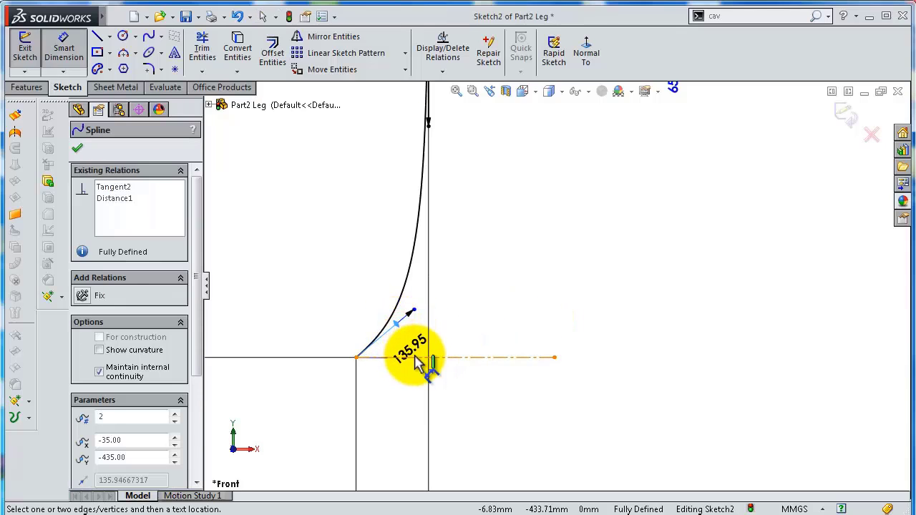
click(415, 357)
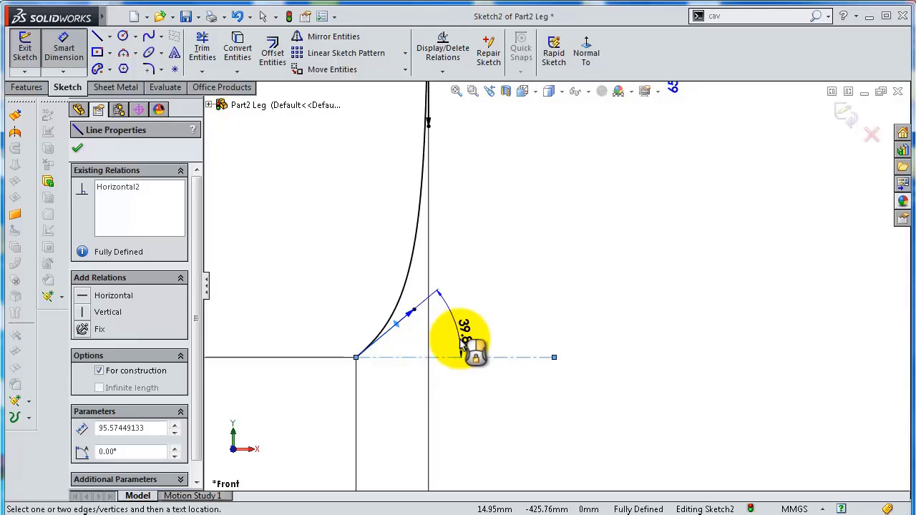
click(462, 344)
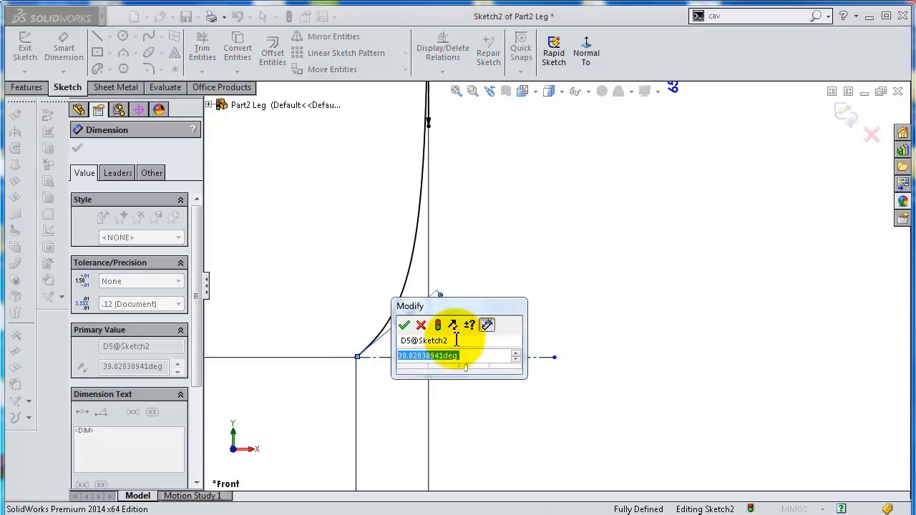
text(73)
key(Return)
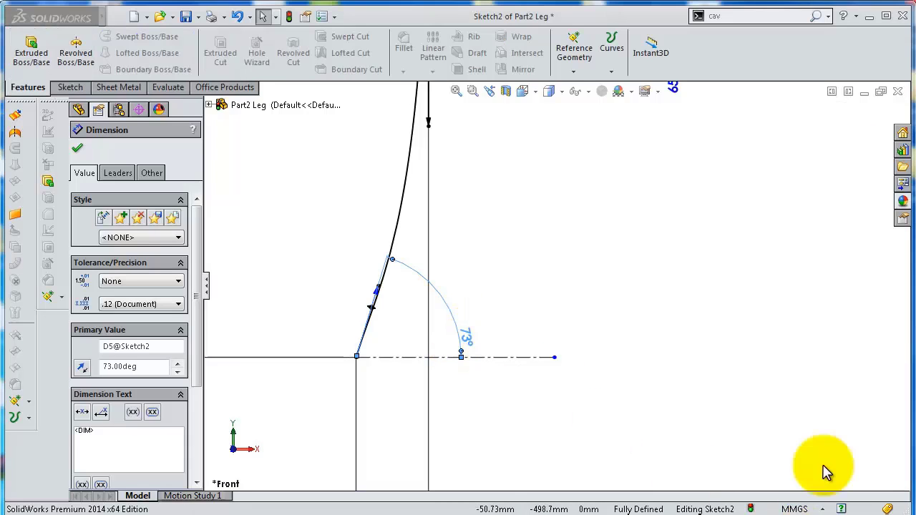
Step: Dimension the spline's lower tangent handle length to 100 mm
click(744, 361)
key(s)
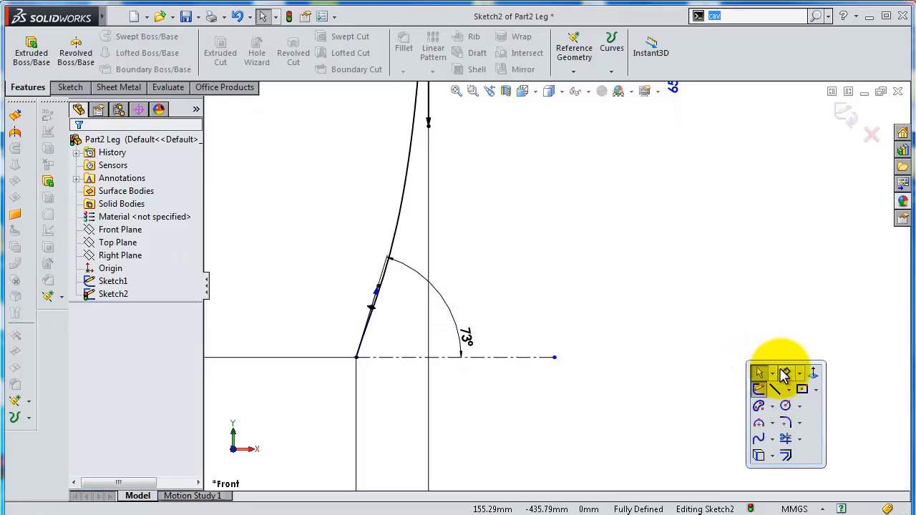
click(785, 373)
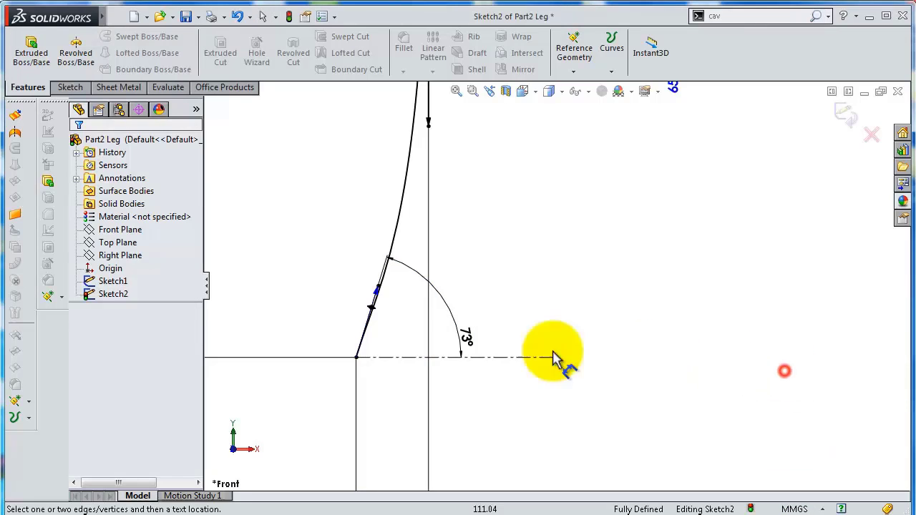
click(373, 306)
click(358, 296)
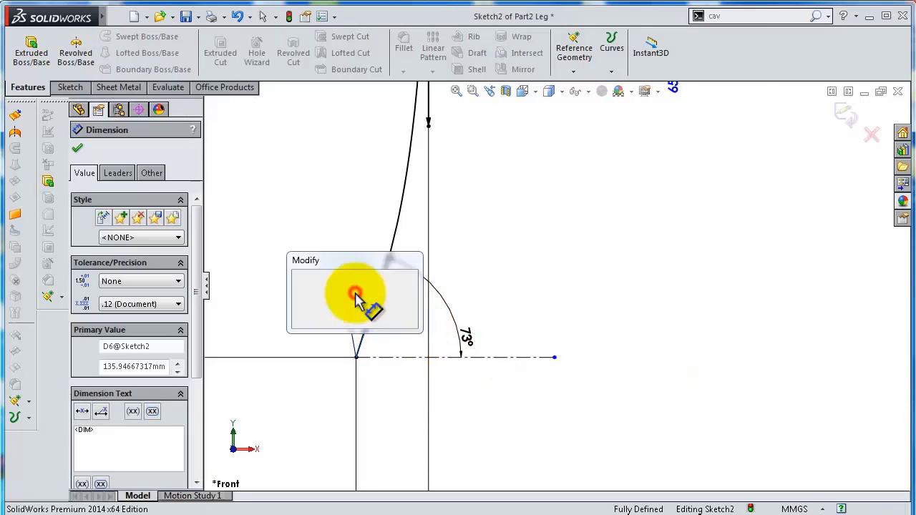
text(100)
key(Return)
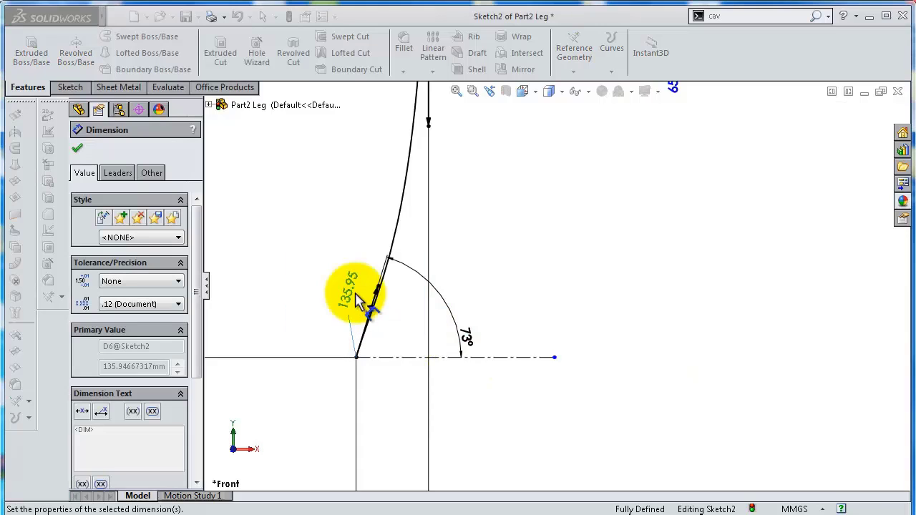
scroll(491, 286, up, 2)
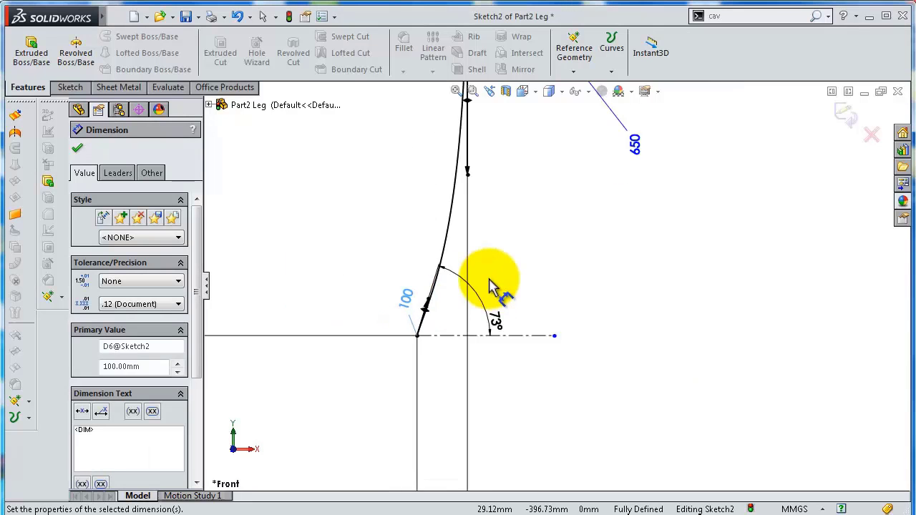
scroll(552, 205, up, 2)
scroll(559, 204, up, 2)
scroll(557, 204, down, 2)
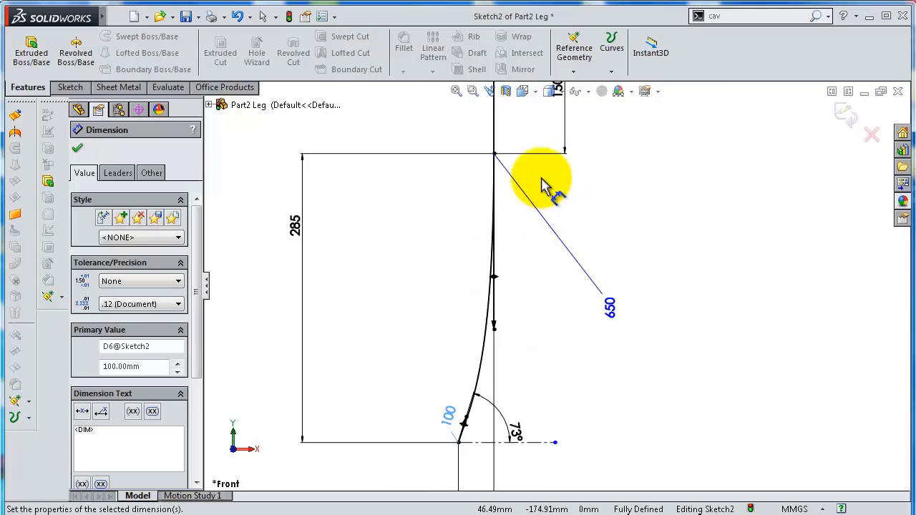
scroll(533, 192, up, 1)
scroll(536, 194, up, 1)
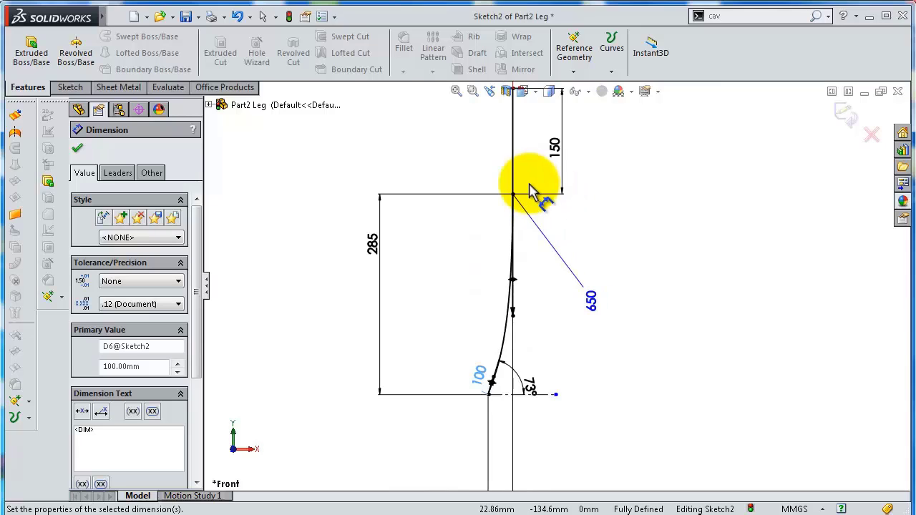
scroll(614, 188, up, 1)
Step: Exit Sketch2, then add Plane1 perpendicular to the spline, coincident with its lower endpoint
click(843, 116)
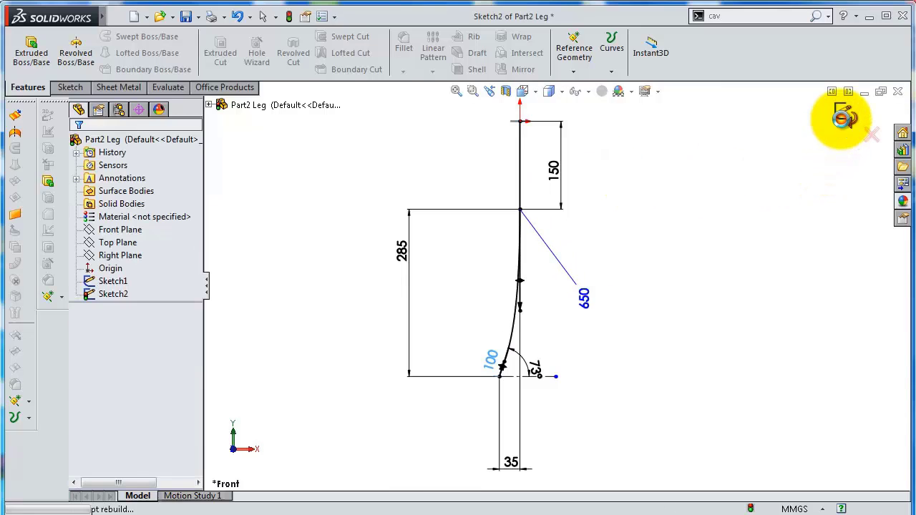
mouse_move(597, 206)
middle_down()
mouse_move(614, 260)
mouse_move(613, 251)
middle_up()
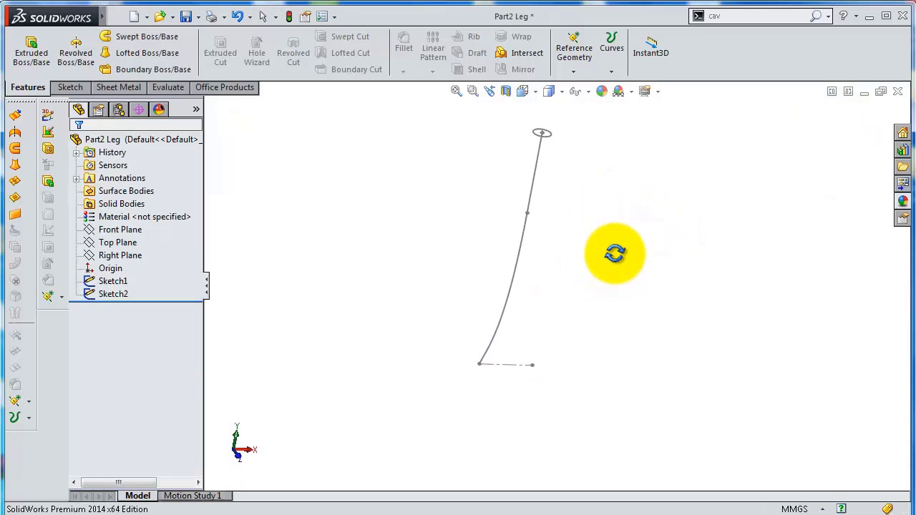
click(574, 54)
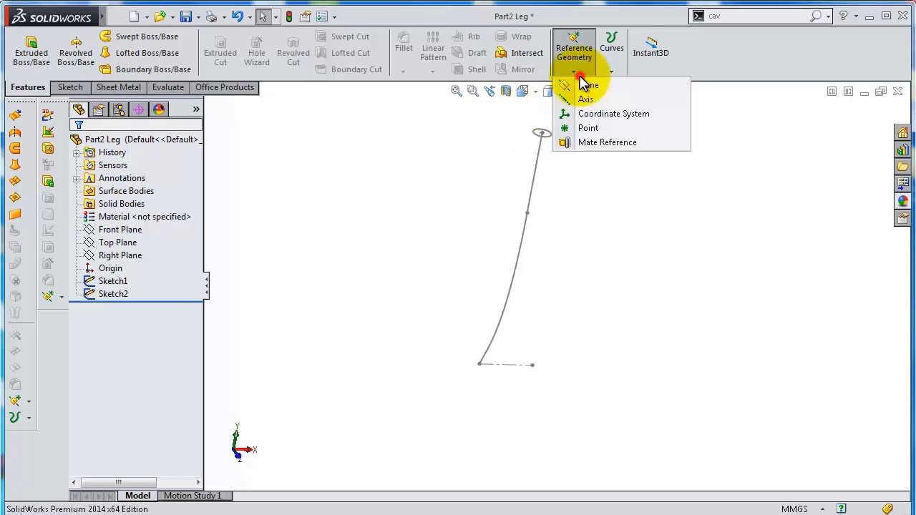
click(589, 89)
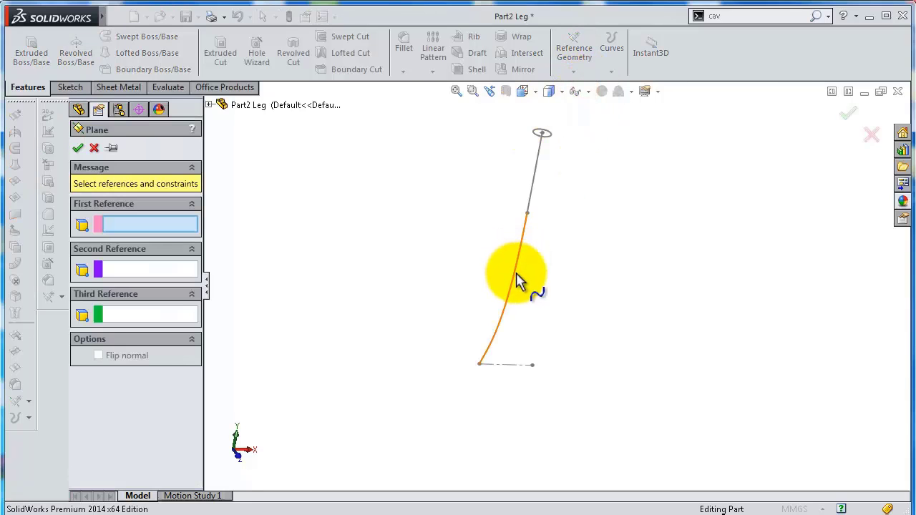
click(516, 275)
scroll(480, 393, down, 3)
scroll(511, 307, down, 2)
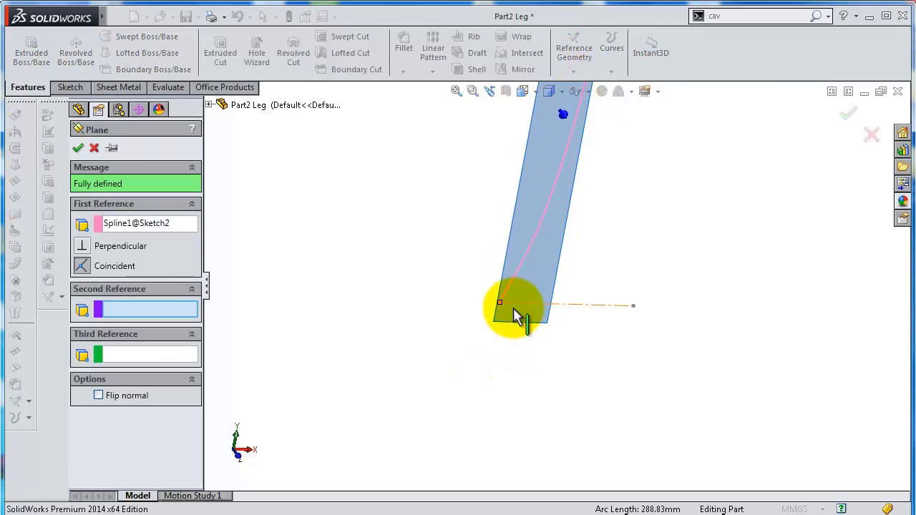
scroll(505, 303, down, 5)
scroll(505, 303, down, 3)
scroll(508, 287, down, 3)
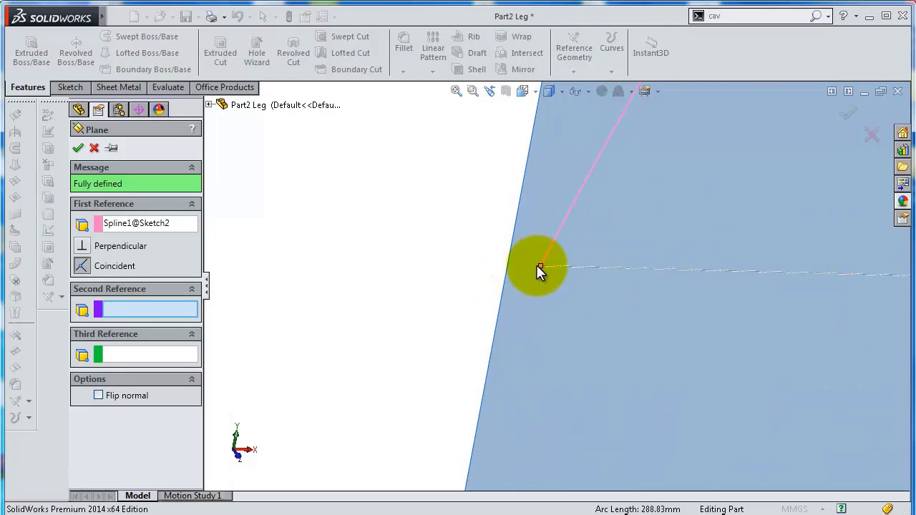
click(541, 267)
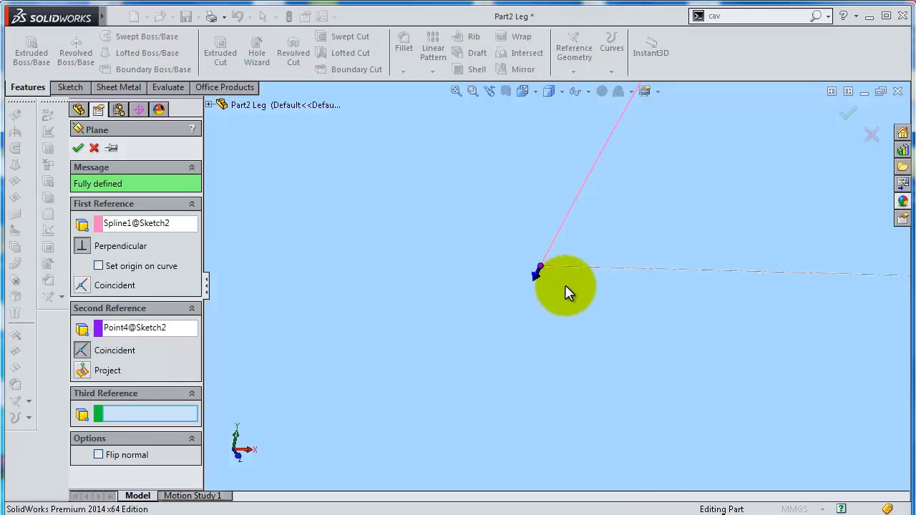
scroll(573, 290, up, 1)
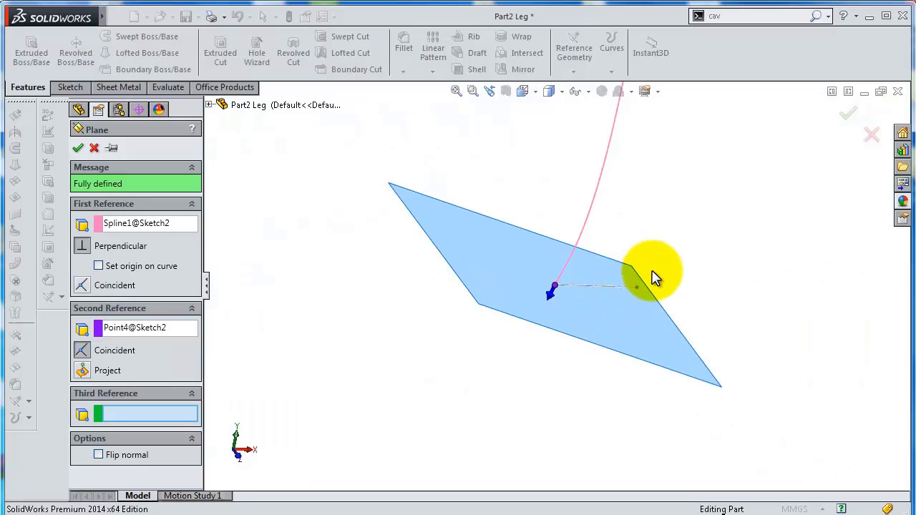
mouse_move(655, 272)
middle_down()
mouse_move(604, 227)
mouse_move(607, 235)
mouse_move(627, 204)
middle_up()
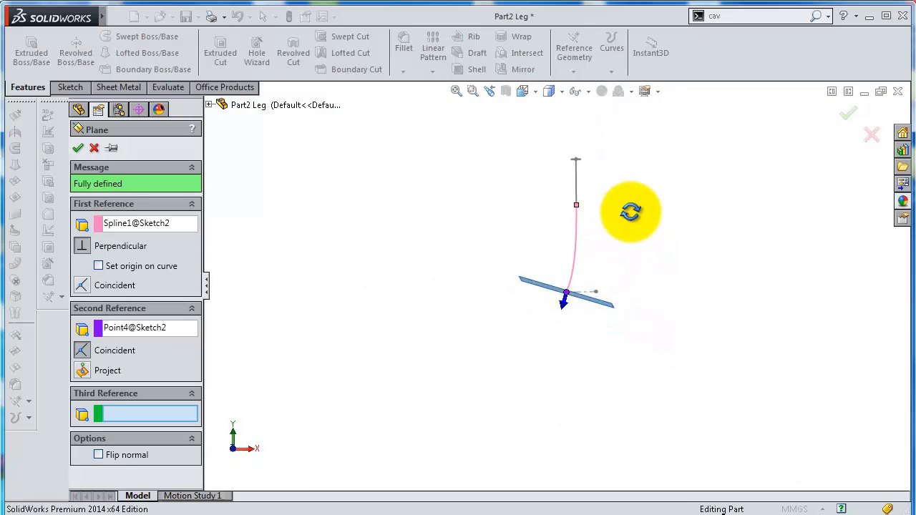
click(847, 120)
middle_drag(671, 265, 607, 336)
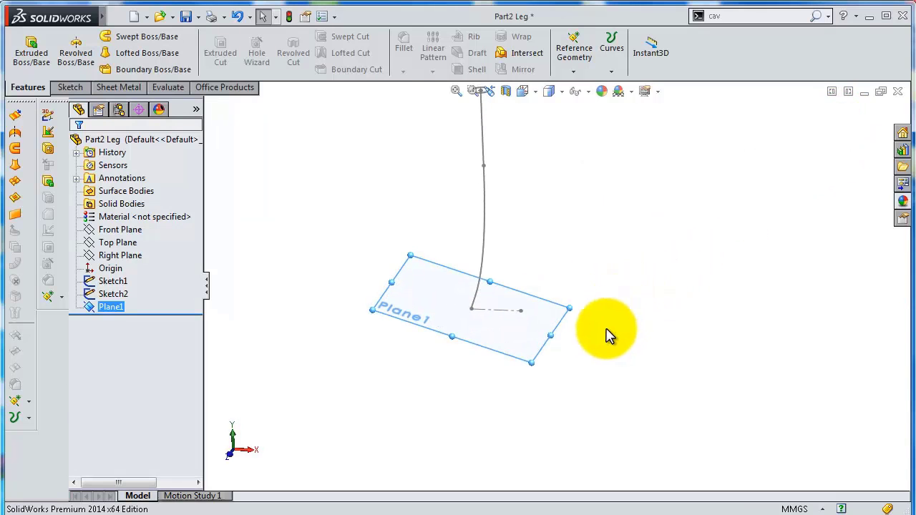
Step: Start Sketch3 on Plane1
click(600, 334)
click(557, 323)
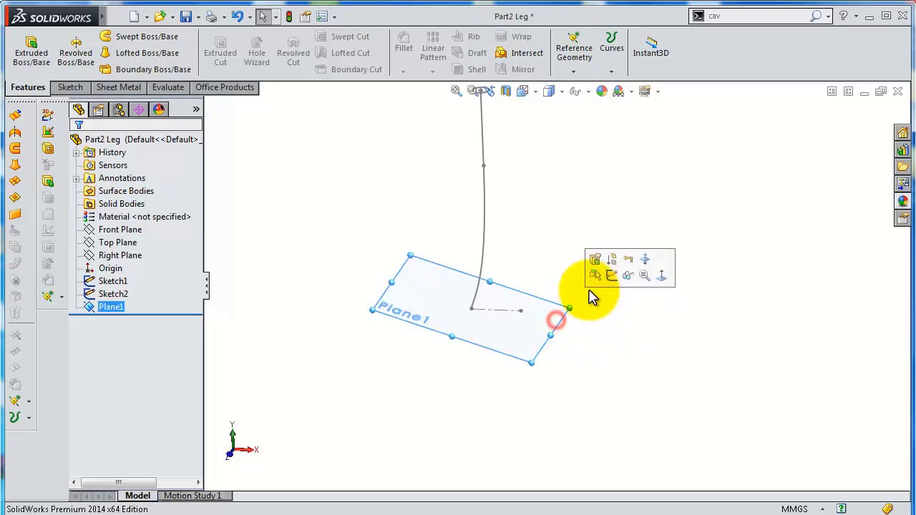
click(613, 279)
scroll(454, 293, down, 2)
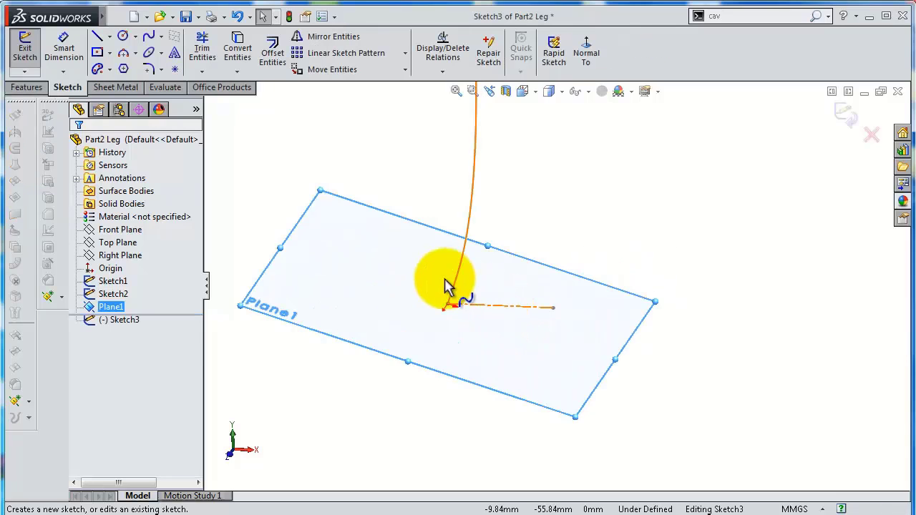
scroll(454, 293, down, 2)
scroll(458, 293, down, 2)
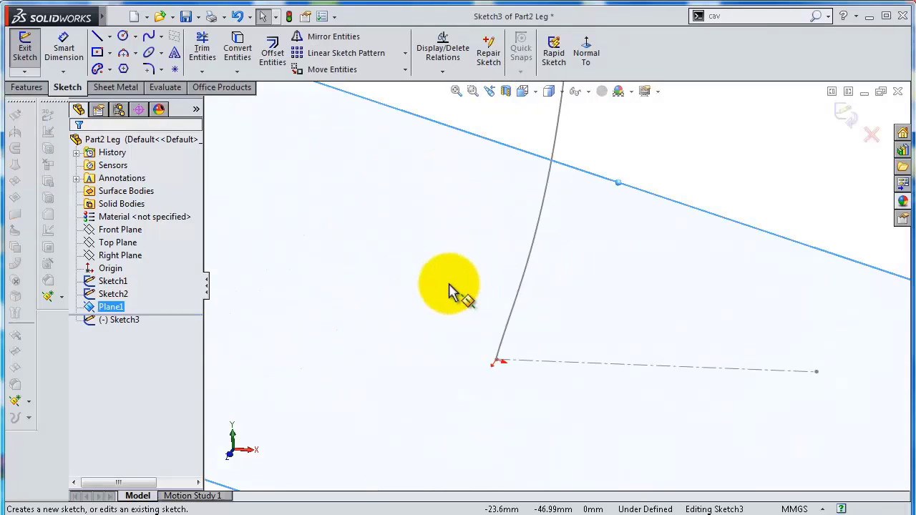
Step: Draw a circle at the spline's endpoint and dimension it to 20 mm diameter
click(122, 38)
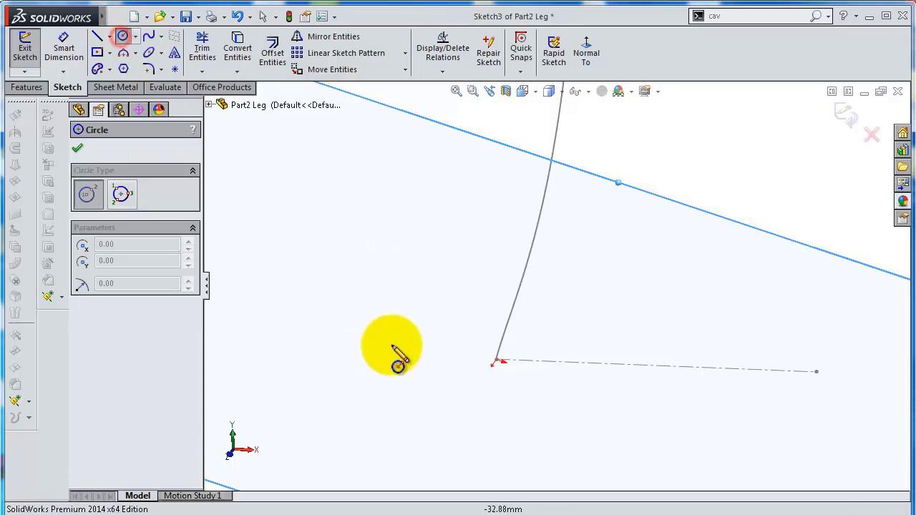
click(496, 360)
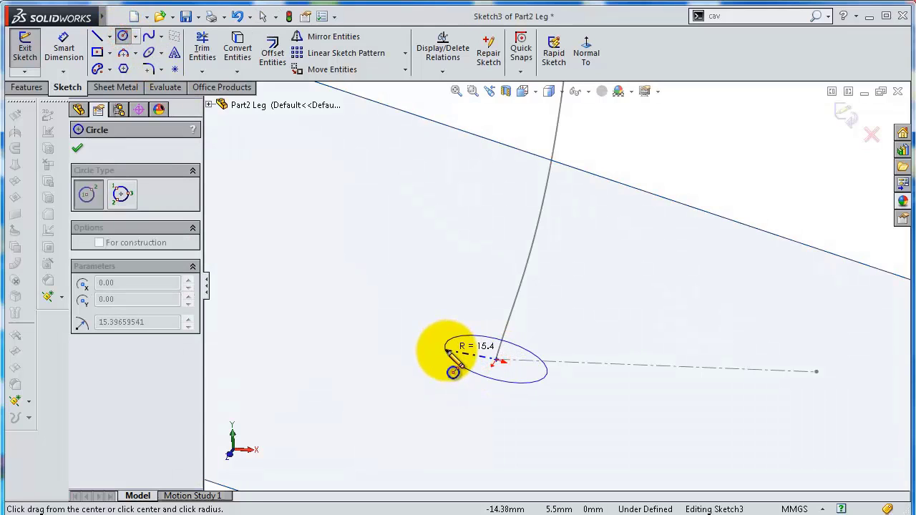
click(448, 351)
right_click(451, 355)
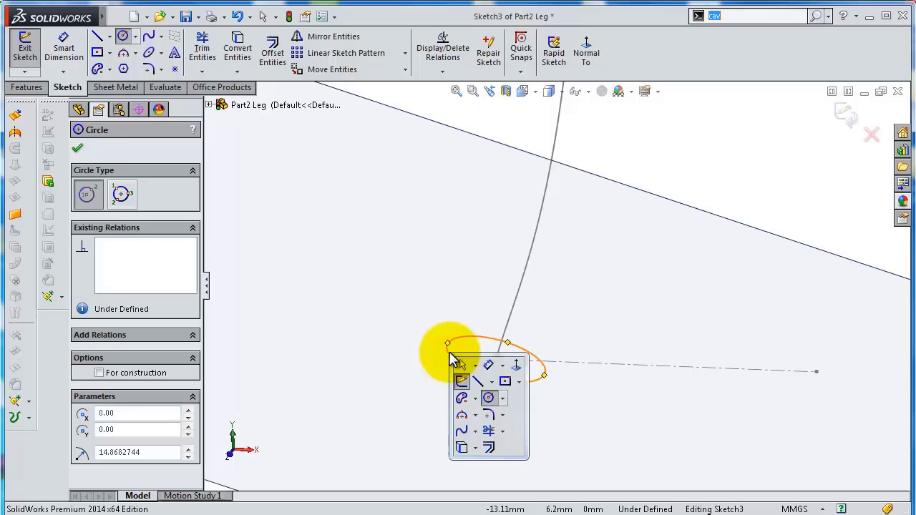
click(488, 365)
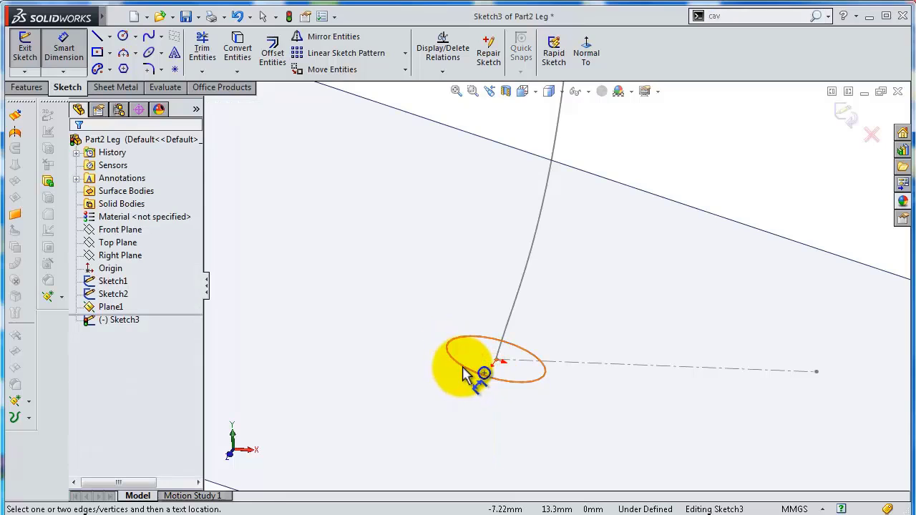
click(464, 374)
click(440, 370)
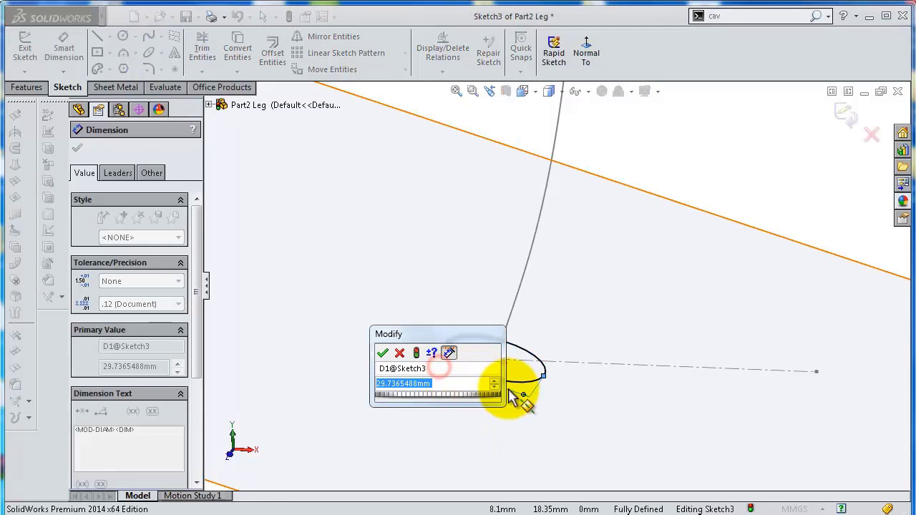
text(20)
key(Return)
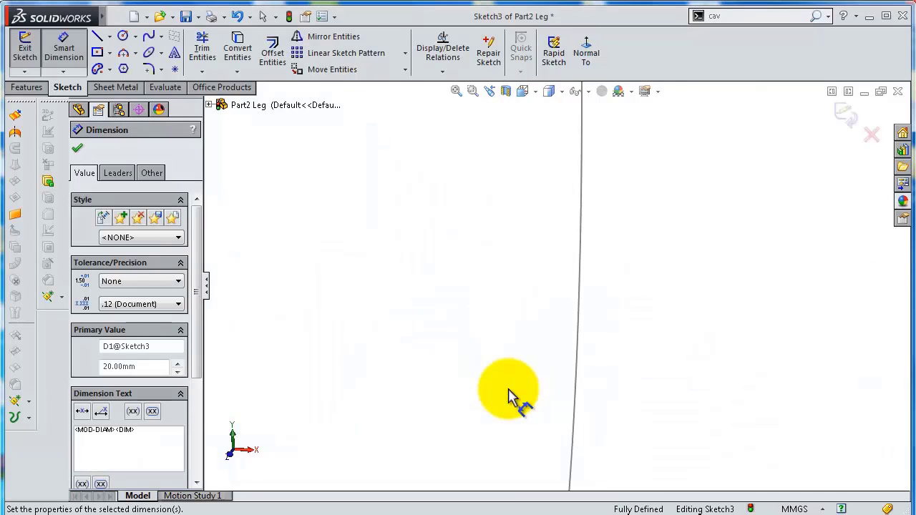
Step: View Sketch3 face-on, fit it to the screen, and exit the sketch
mouse_move(509, 390)
middle_down()
mouse_move(522, 389)
mouse_move(577, 440)
mouse_move(548, 452)
mouse_move(531, 436)
mouse_move(552, 399)
mouse_move(542, 389)
mouse_move(475, 398)
mouse_move(475, 415)
middle_up()
scroll(532, 436, up, 3)
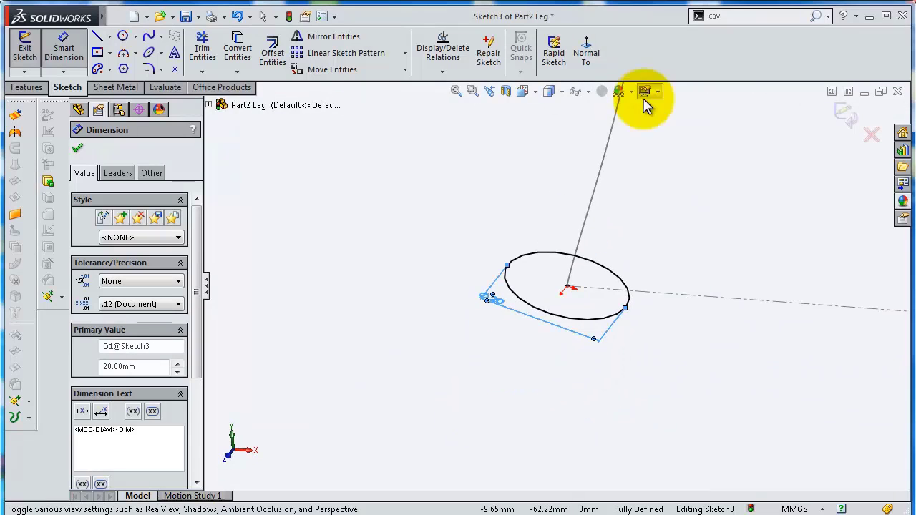
click(596, 63)
scroll(603, 269, up, 2)
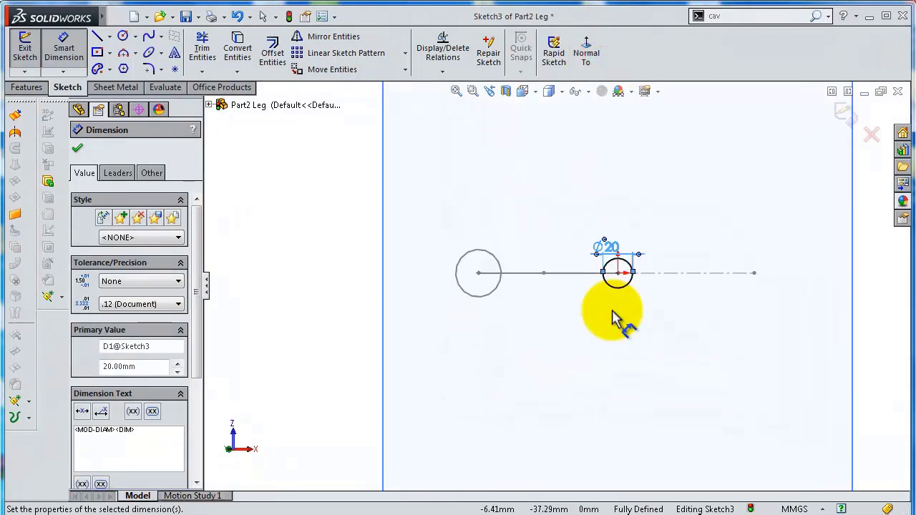
scroll(622, 280, up, 2)
scroll(630, 233, up, 2)
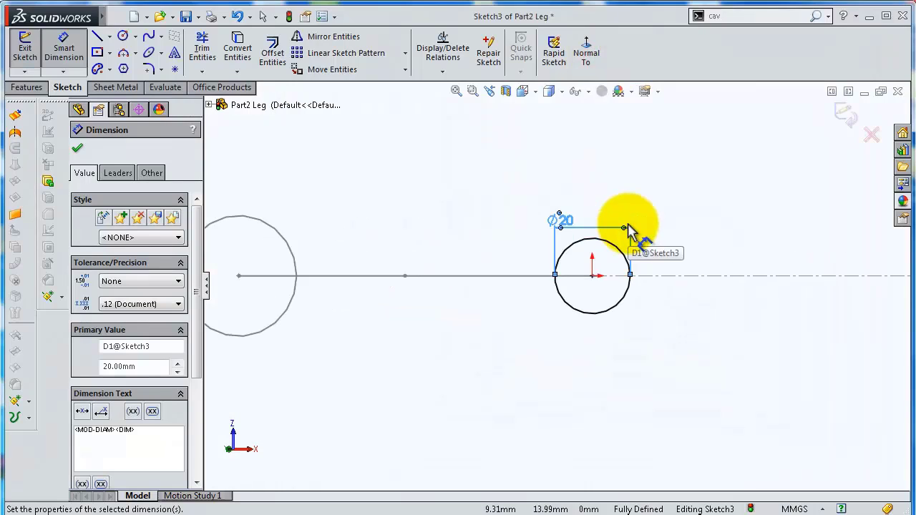
scroll(628, 230, down, 1)
key(f)
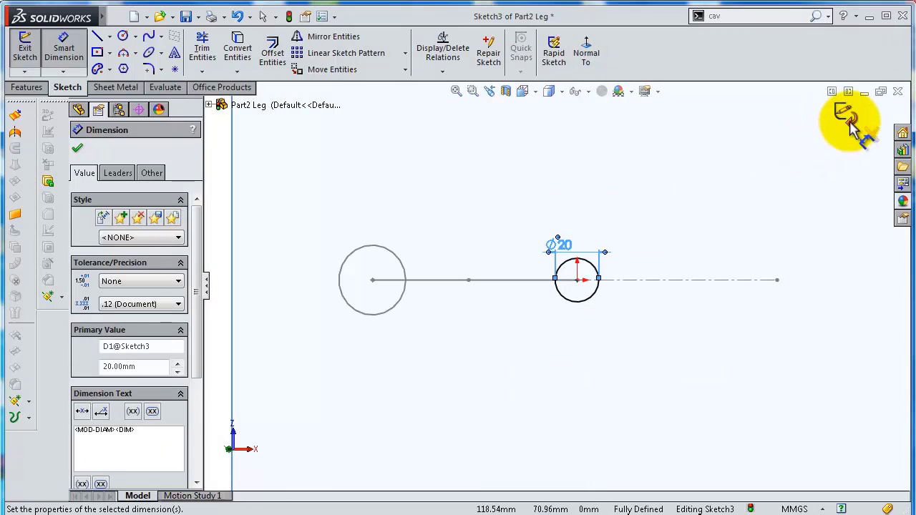
click(849, 121)
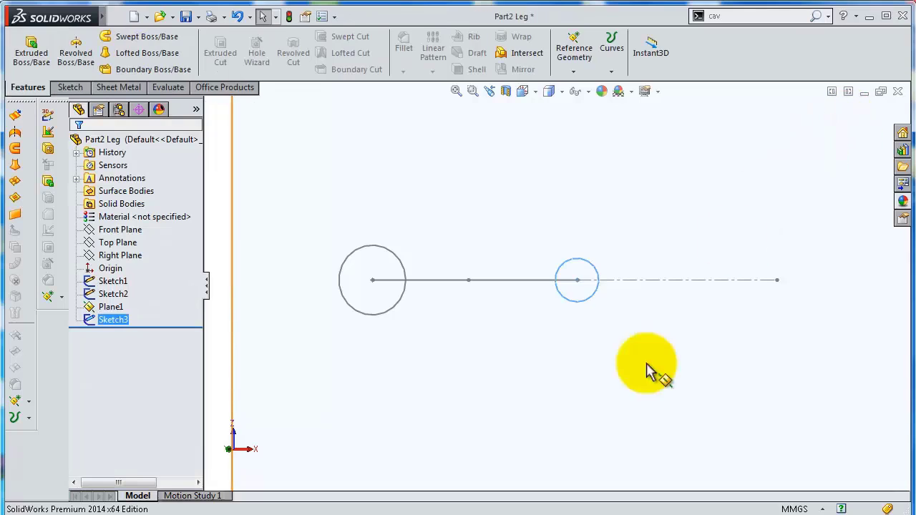
Step: Hide Plane1 so only the leg spline and its two end circles remain visible
middle_drag(634, 367, 635, 337)
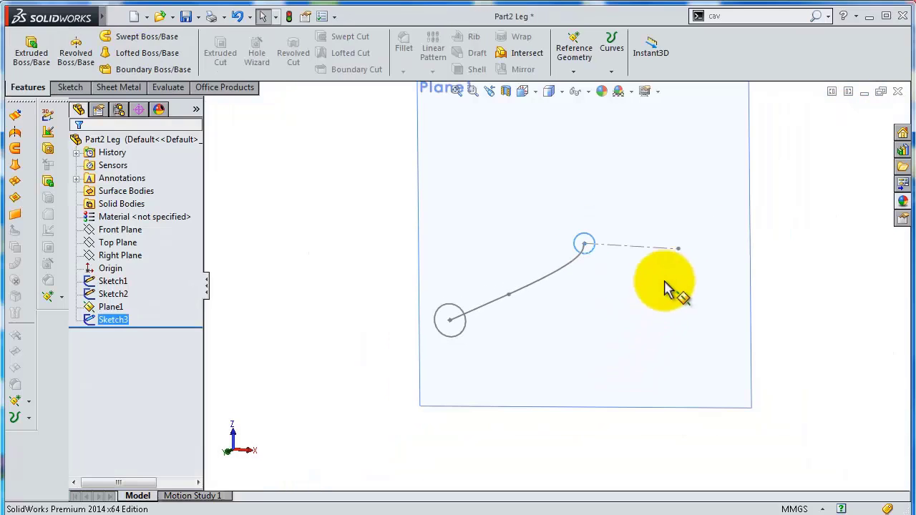
mouse_move(675, 403)
middle_down()
mouse_move(692, 360)
mouse_move(732, 311)
mouse_move(662, 356)
mouse_move(610, 374)
middle_up()
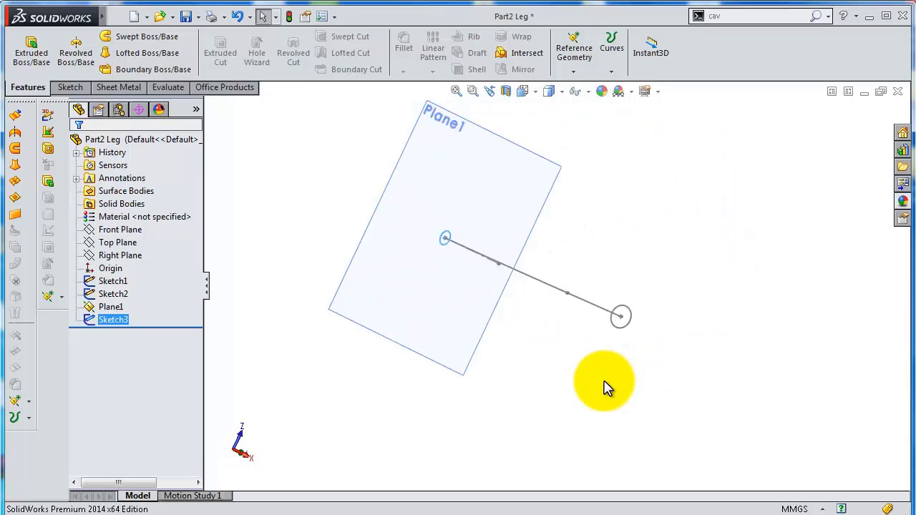
mouse_move(646, 403)
middle_down()
mouse_move(634, 338)
mouse_move(556, 139)
mouse_move(542, 250)
mouse_move(565, 265)
mouse_move(527, 211)
mouse_move(549, 262)
middle_up()
click(706, 339)
click(709, 406)
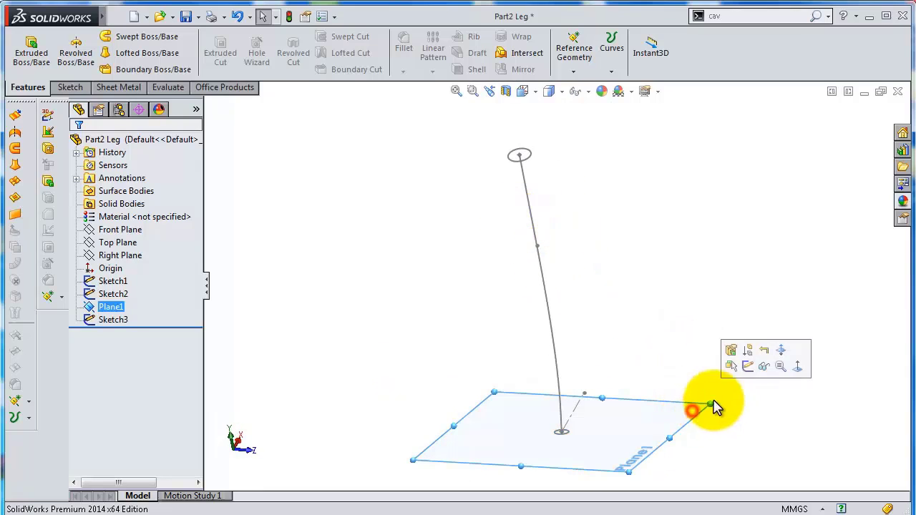
click(764, 367)
mouse_move(689, 409)
middle_down()
mouse_move(695, 328)
mouse_move(653, 303)
mouse_move(630, 272)
middle_up()
Step: Create Plane2 parallel to Top Plane through the Sketch2 point at the line–curve junction
click(575, 70)
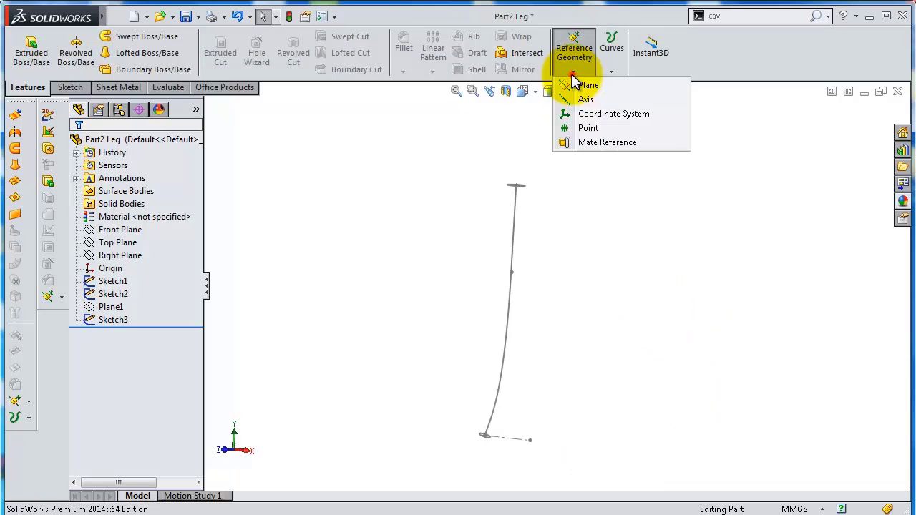
click(581, 91)
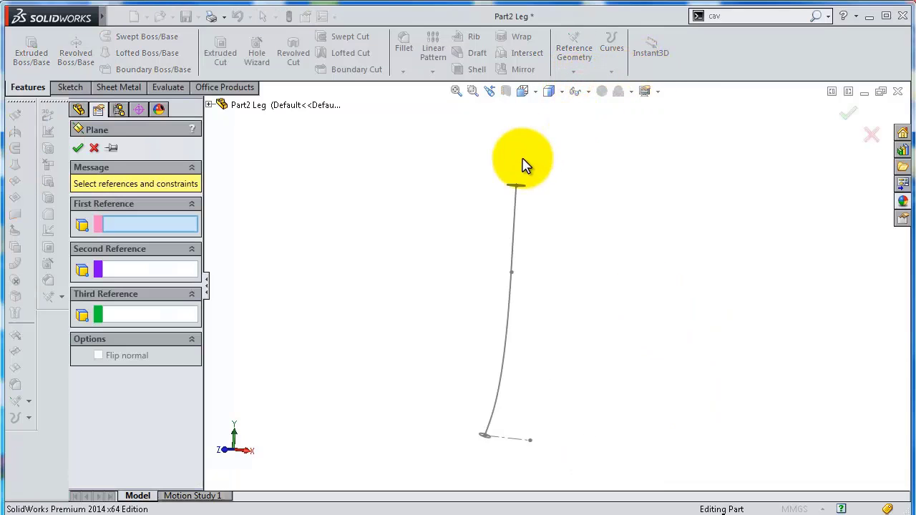
scroll(501, 175, down, 3)
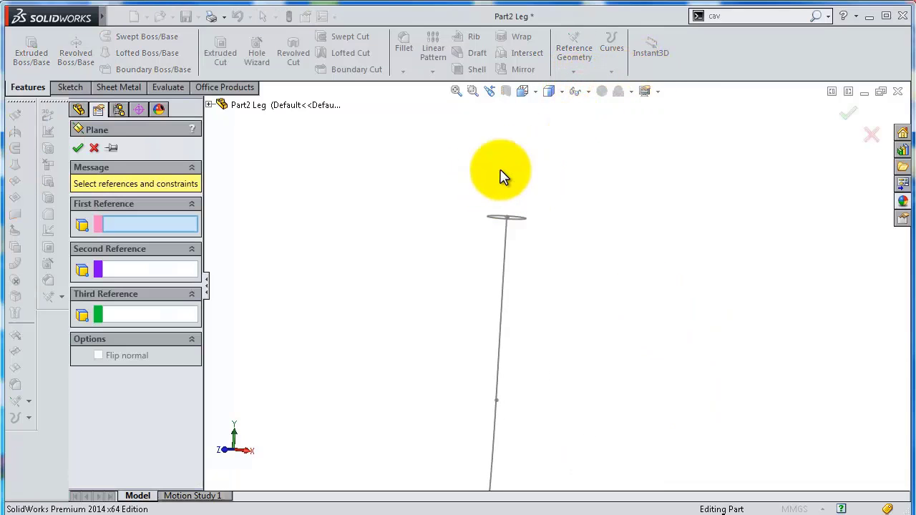
click(211, 105)
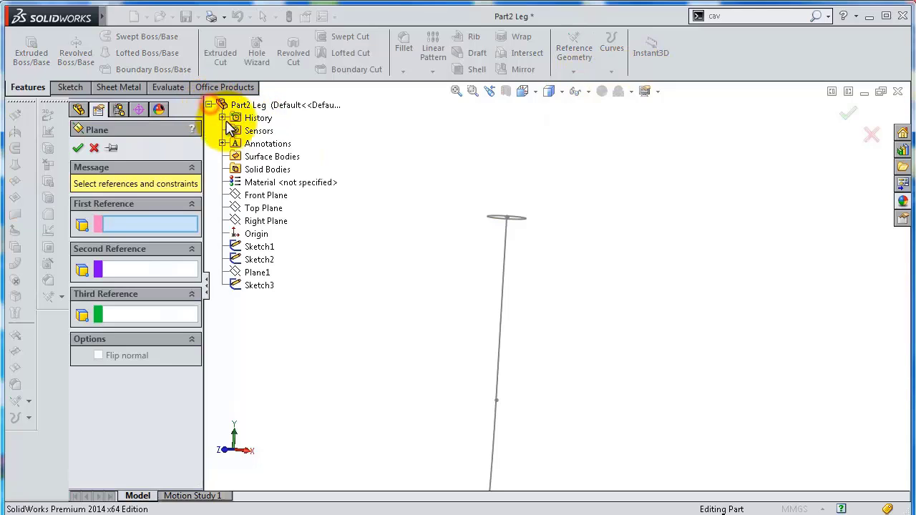
click(262, 208)
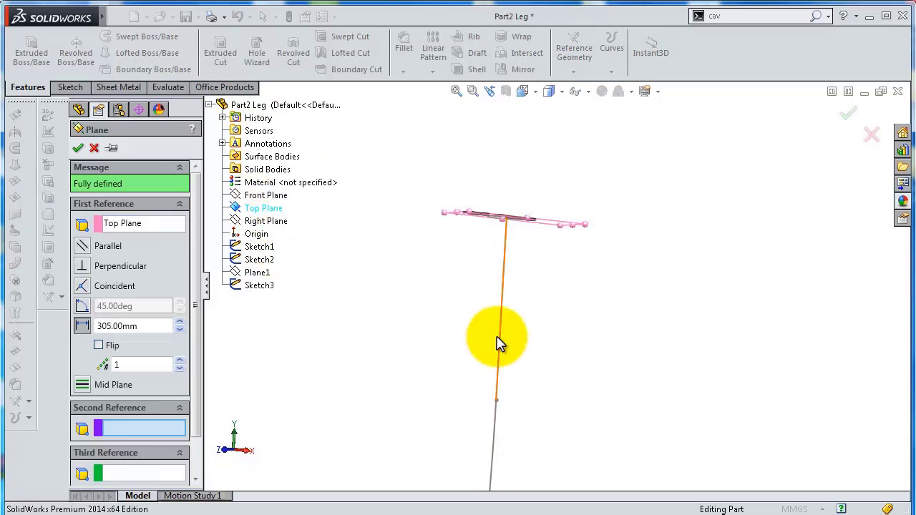
click(498, 401)
right_click(499, 401)
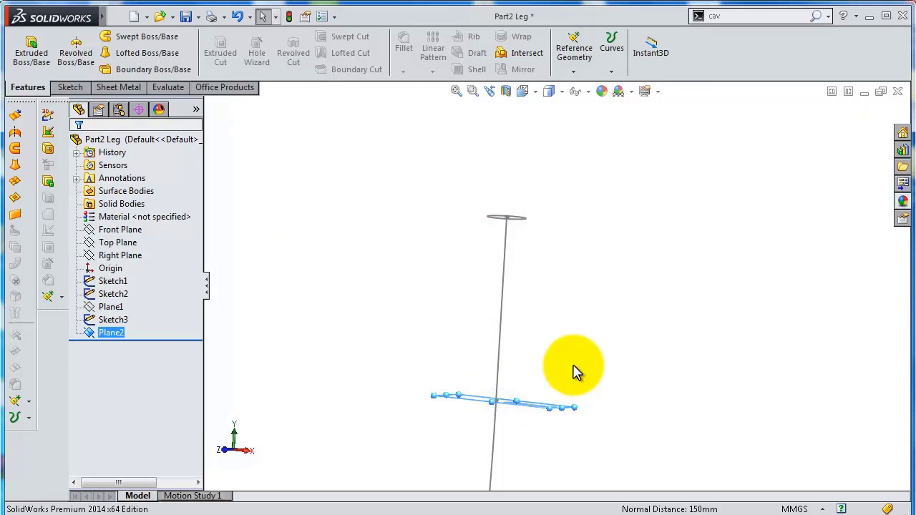
middle_drag(577, 370, 556, 420)
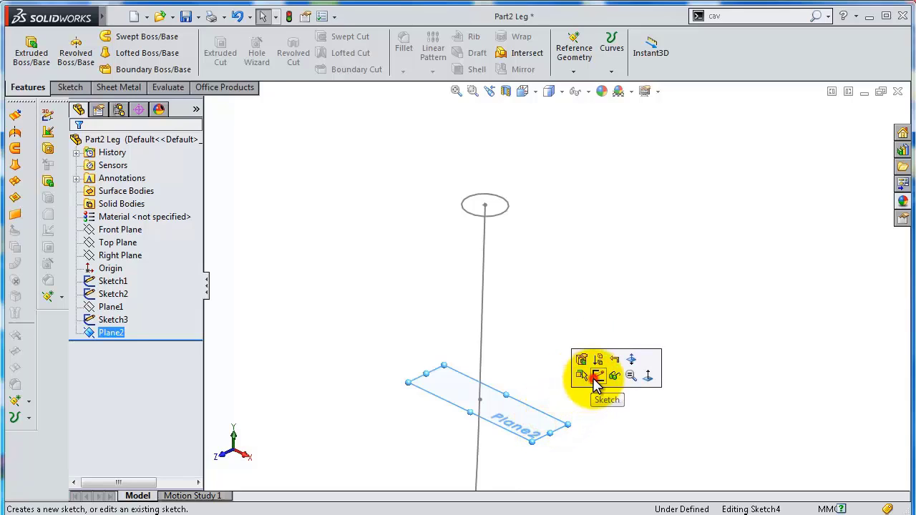
Step: Sketch on Plane2 and convert Sketch1's top 32 mm circle into Sketch4
click(595, 378)
click(499, 217)
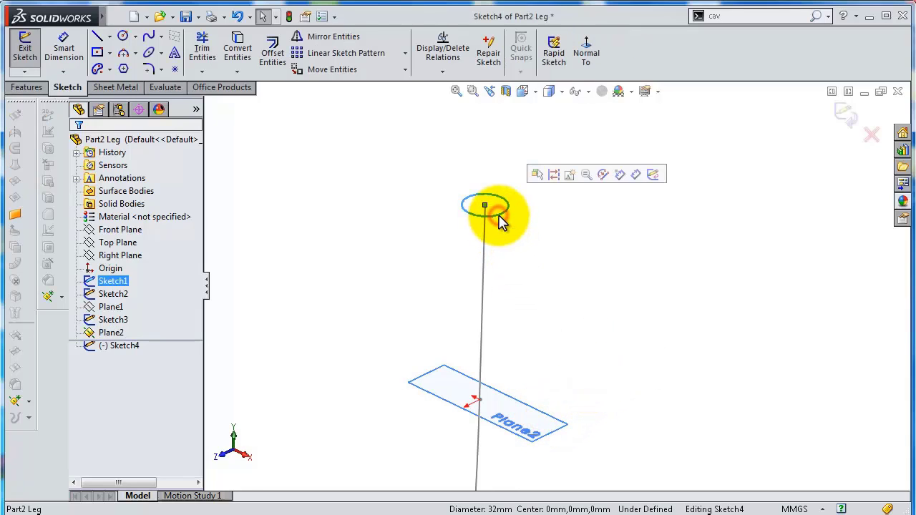
click(252, 63)
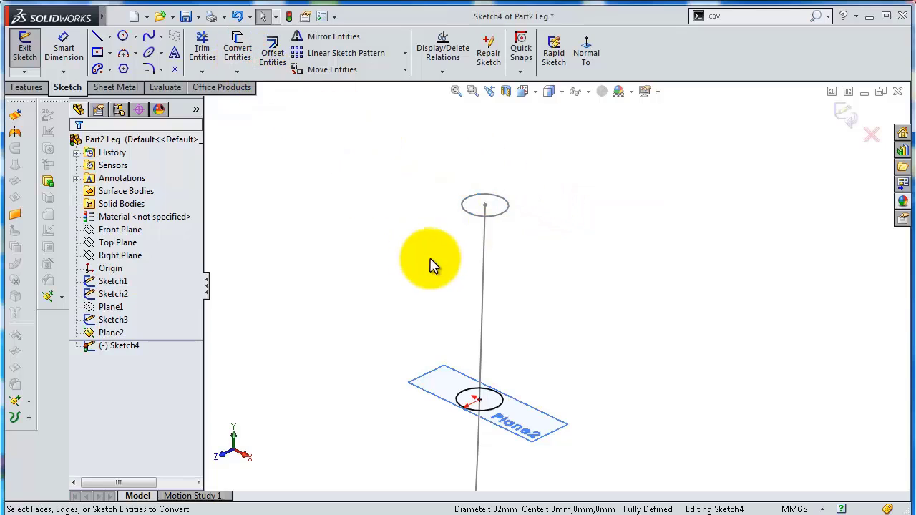
click(844, 118)
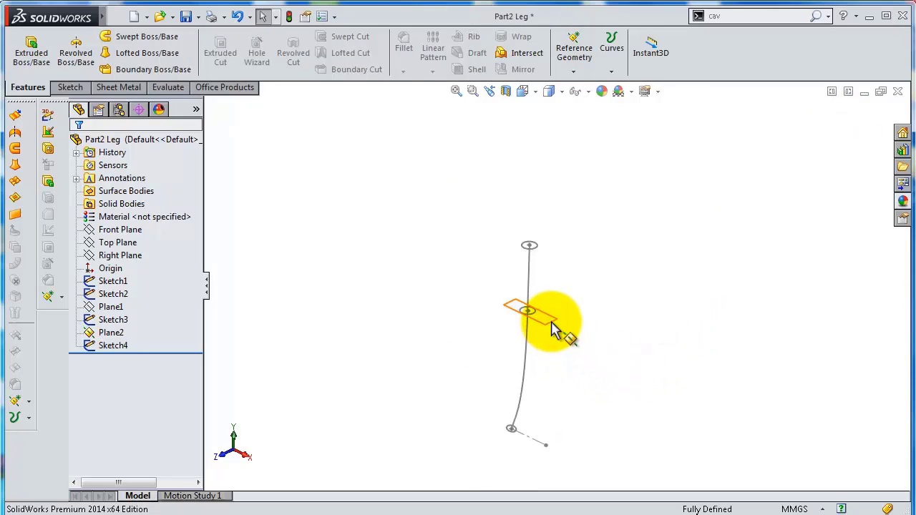
Step: Hide Plane2 and reorient the view so the curve looks straight
click(623, 276)
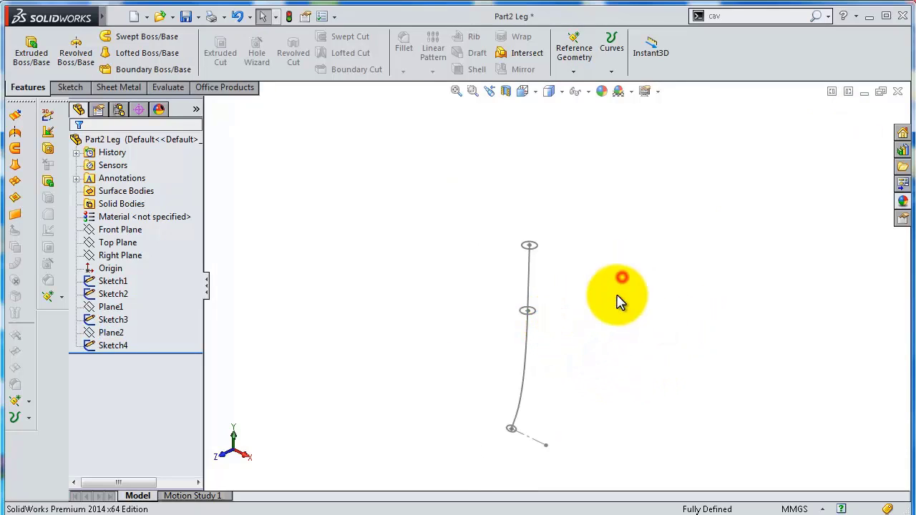
scroll(573, 398, down, 2)
middle_drag(573, 398, 566, 351)
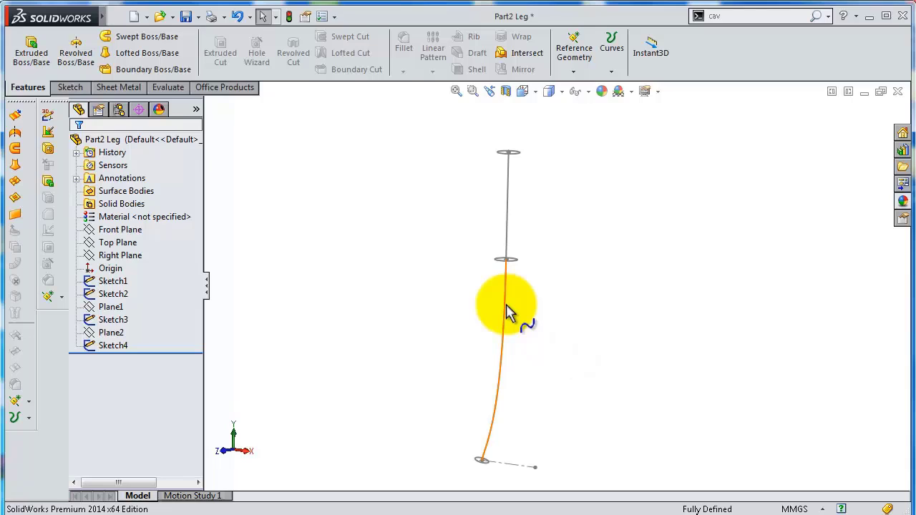
click(116, 335)
click(373, 305)
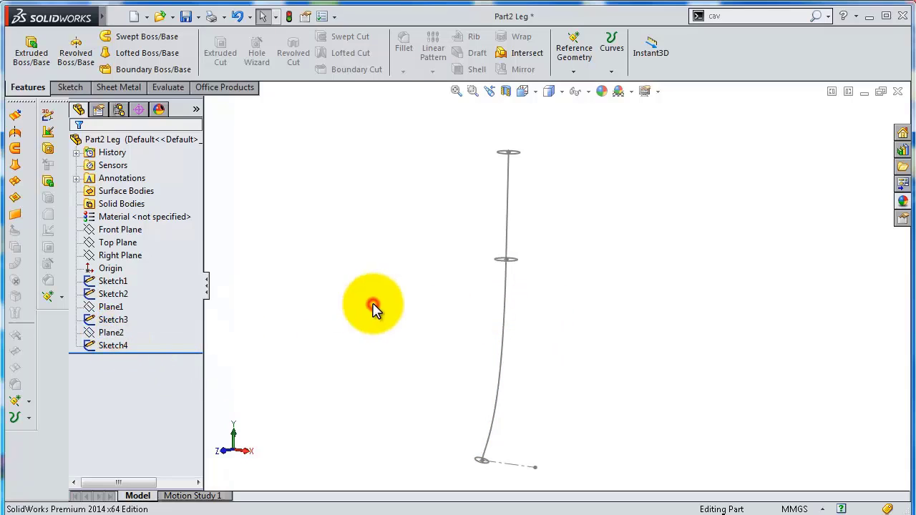
scroll(462, 297, down, 2)
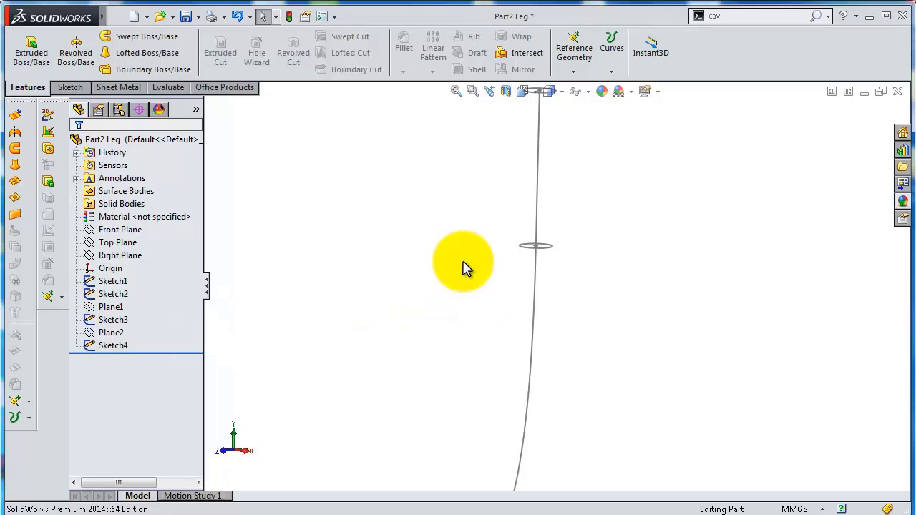
scroll(466, 265, up, 2)
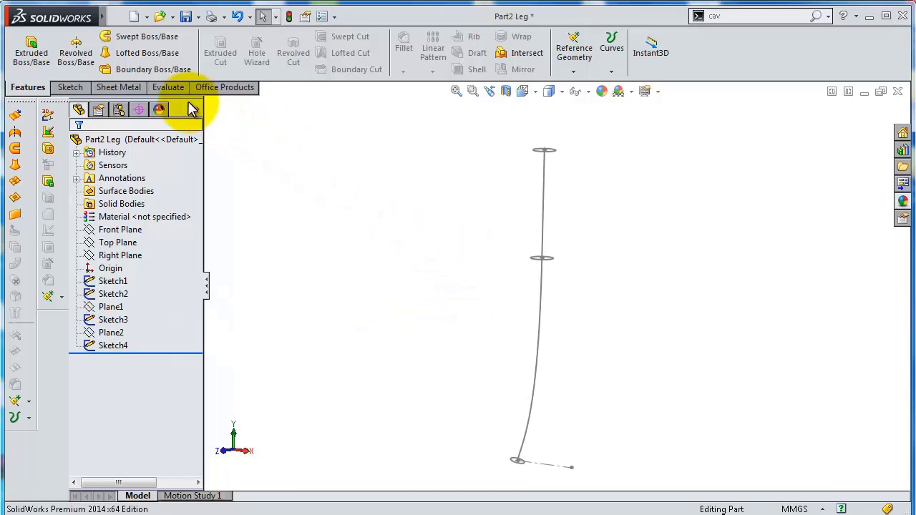
middle_drag(208, 102, 260, 107)
Step: Start a Boundary Boss/Base with Sketch1, Sketch4 and Sketch3 as profiles in order
click(118, 72)
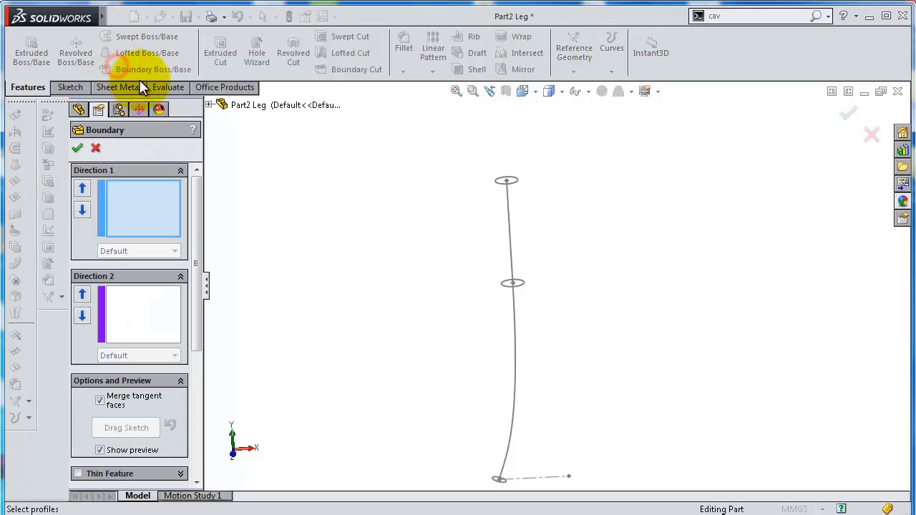
click(512, 181)
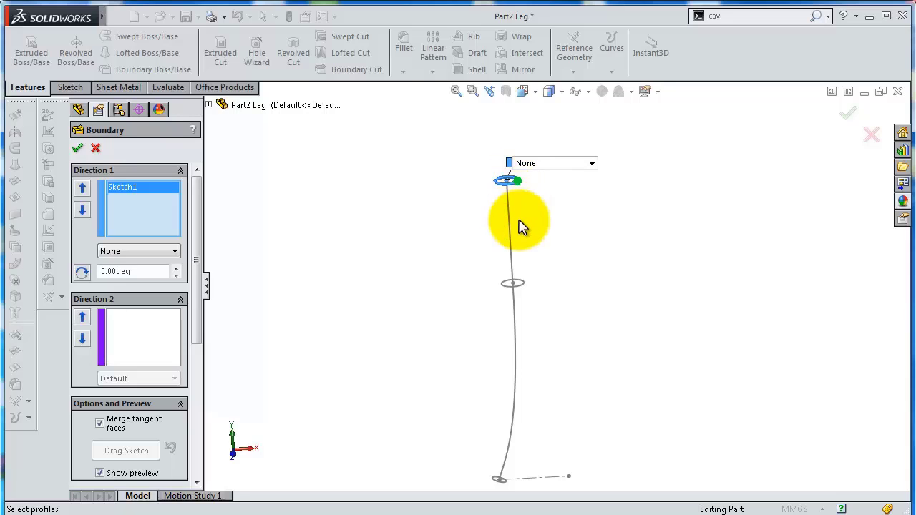
click(524, 291)
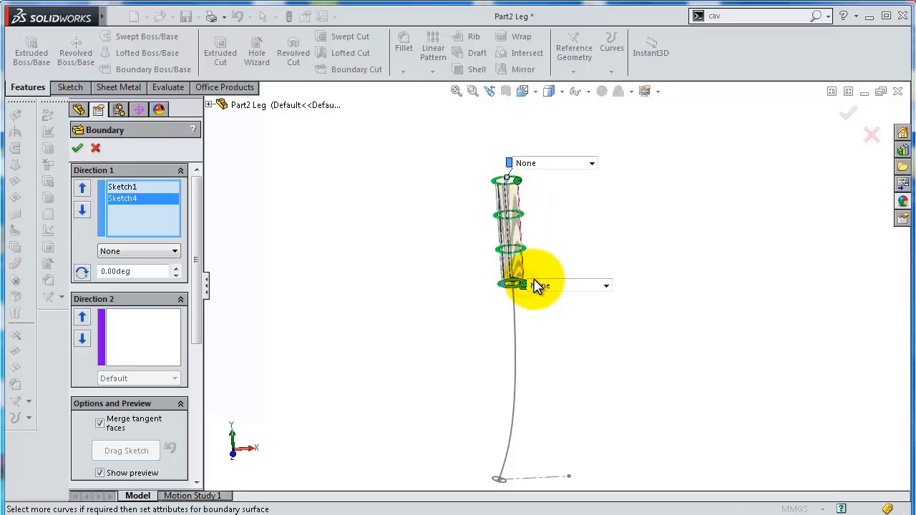
scroll(540, 426, down, 1)
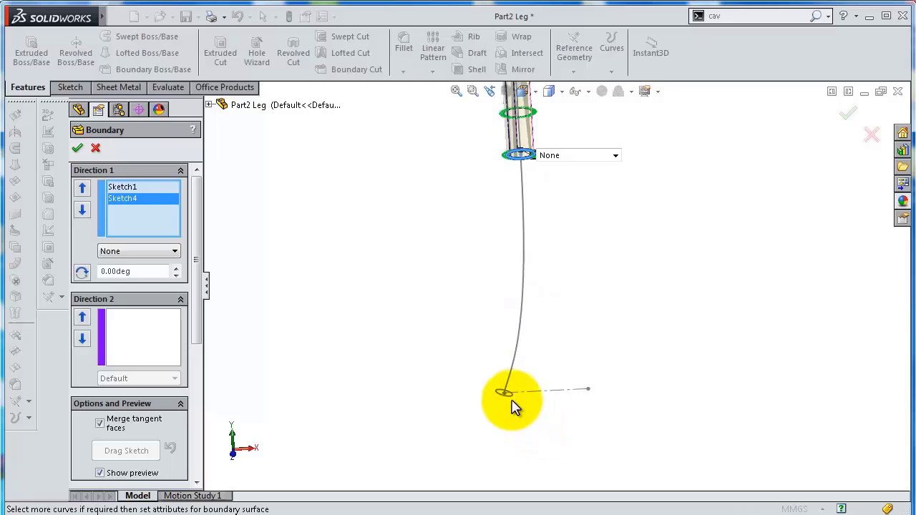
click(512, 401)
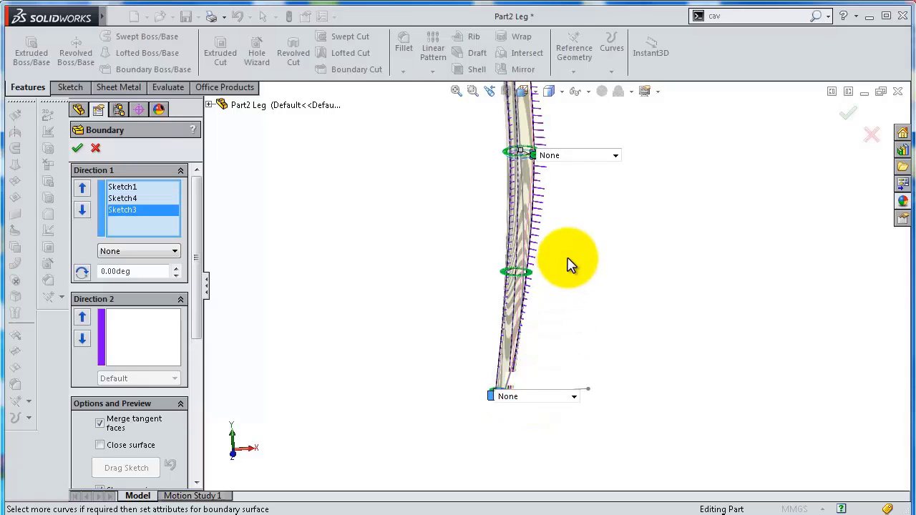
scroll(569, 262, up, 2)
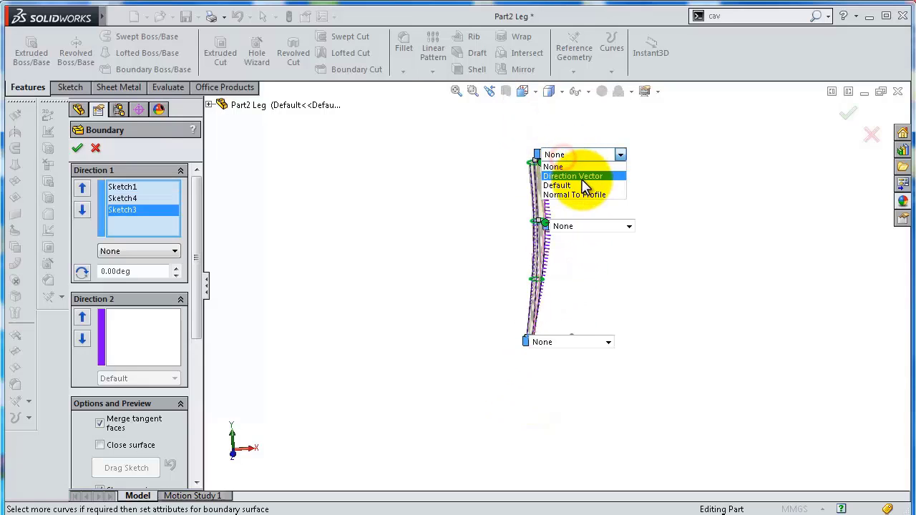
Step: Set all three profiles to Normal To Profile and create Boundary1
click(583, 194)
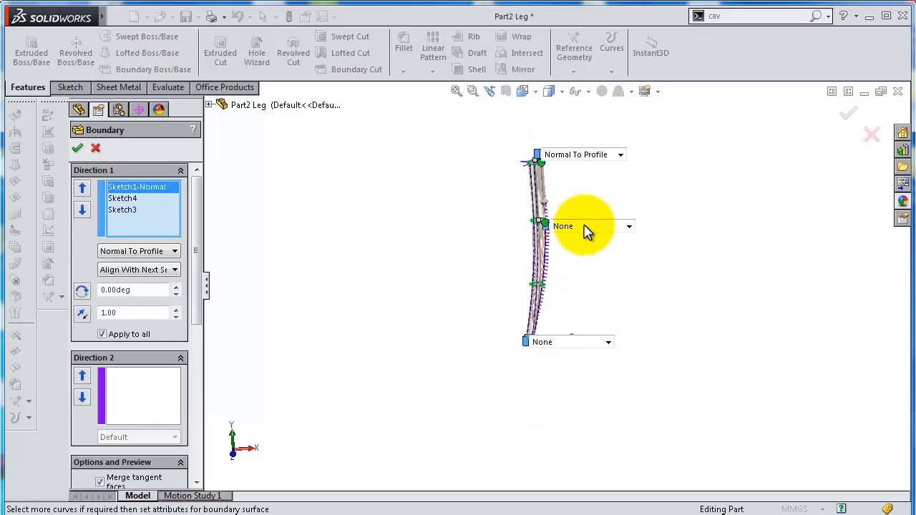
click(597, 257)
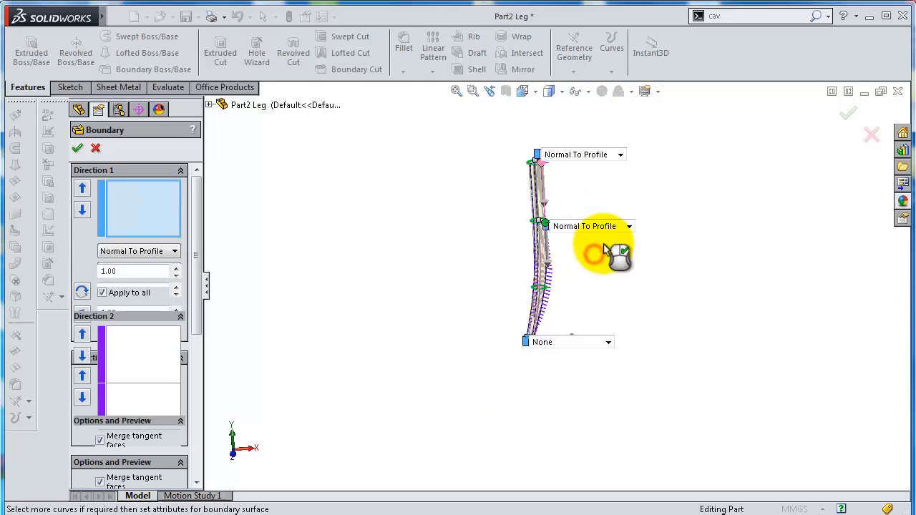
scroll(578, 334, down, 2)
scroll(565, 330, down, 2)
scroll(566, 330, down, 2)
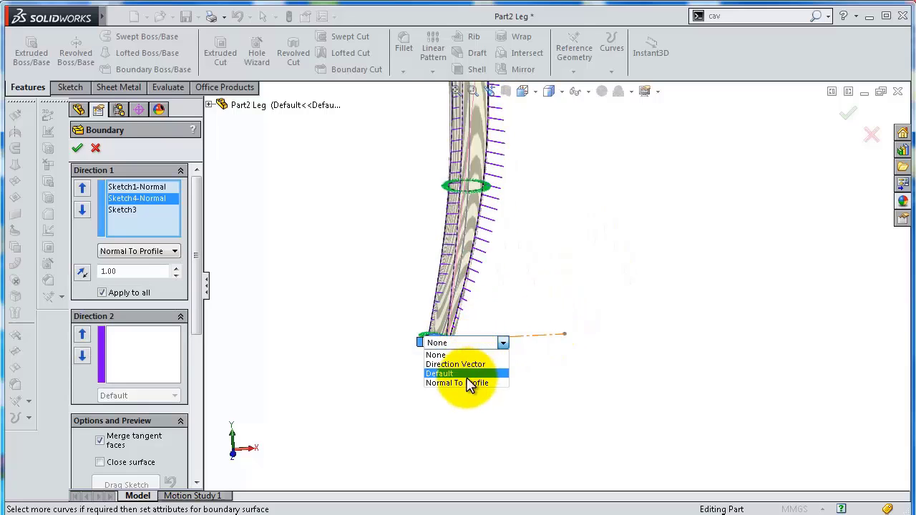
click(466, 385)
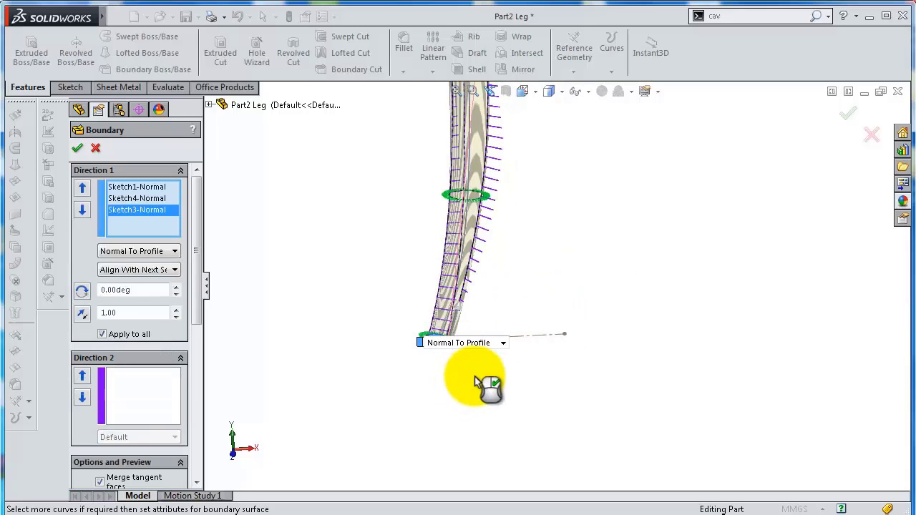
click(77, 149)
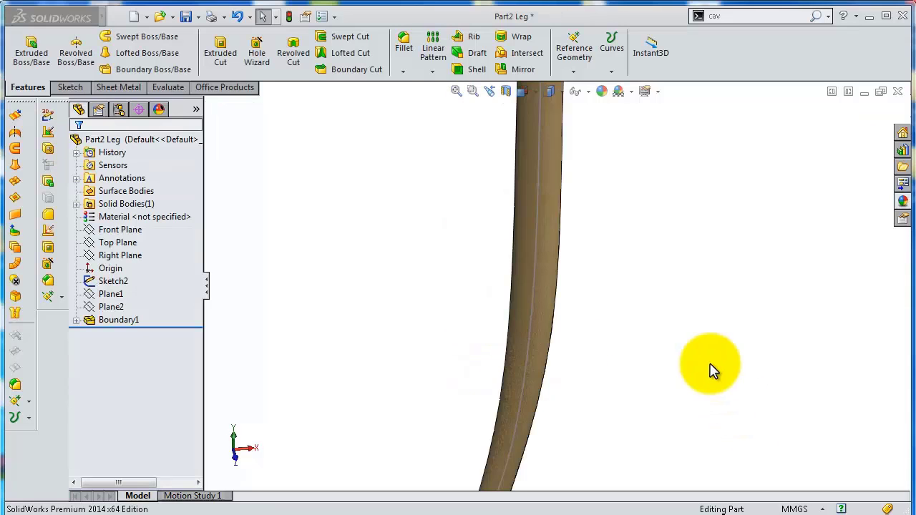
Step: Hide the Sketch2 guide curve from the FeatureManager tree
mouse_move(644, 378)
middle_down()
mouse_move(633, 308)
mouse_move(618, 307)
mouse_move(628, 323)
mouse_move(609, 328)
middle_up()
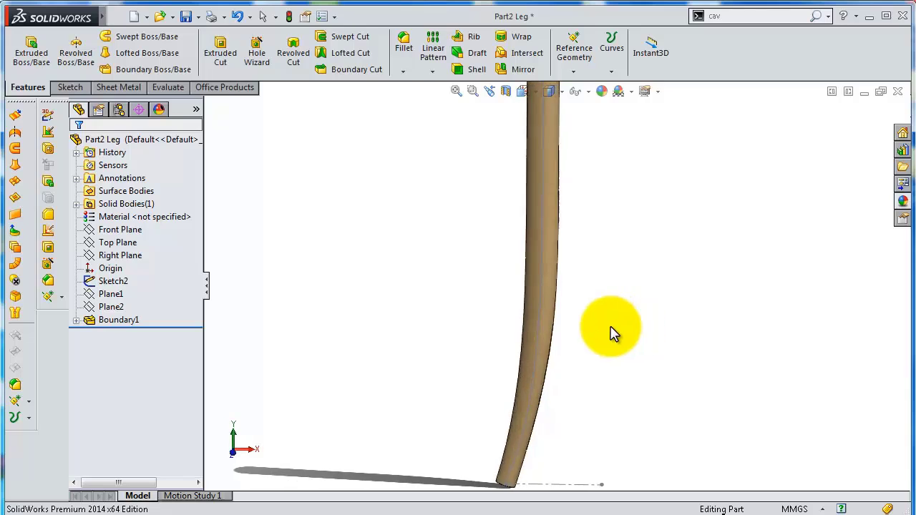
scroll(605, 333, up, 3)
scroll(545, 256, down, 2)
scroll(545, 254, down, 2)
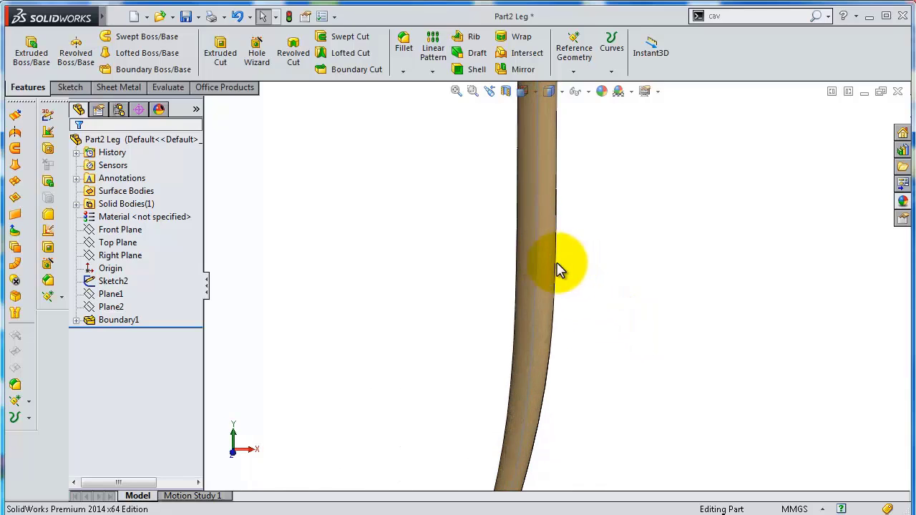
click(126, 281)
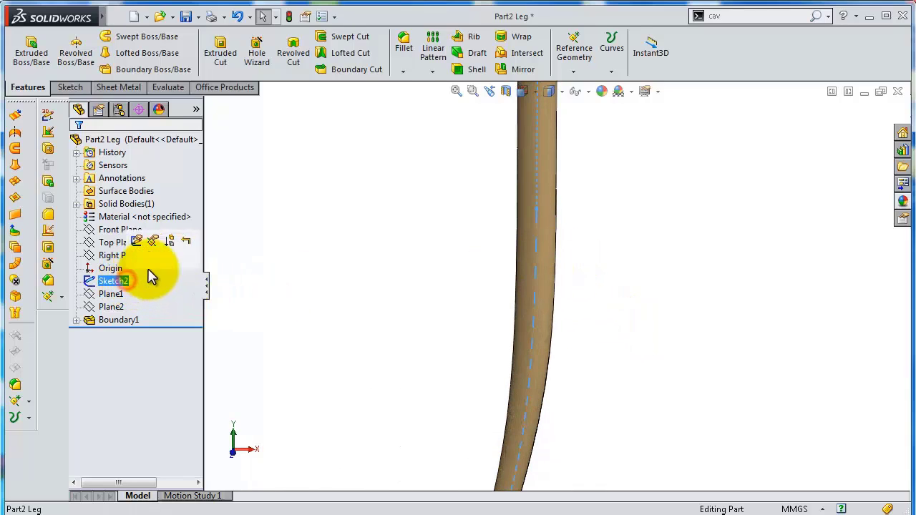
click(139, 263)
Step: Orbit and zoom around the solid leg to bring its top face into view
scroll(552, 305, up, 3)
scroll(553, 301, down, 2)
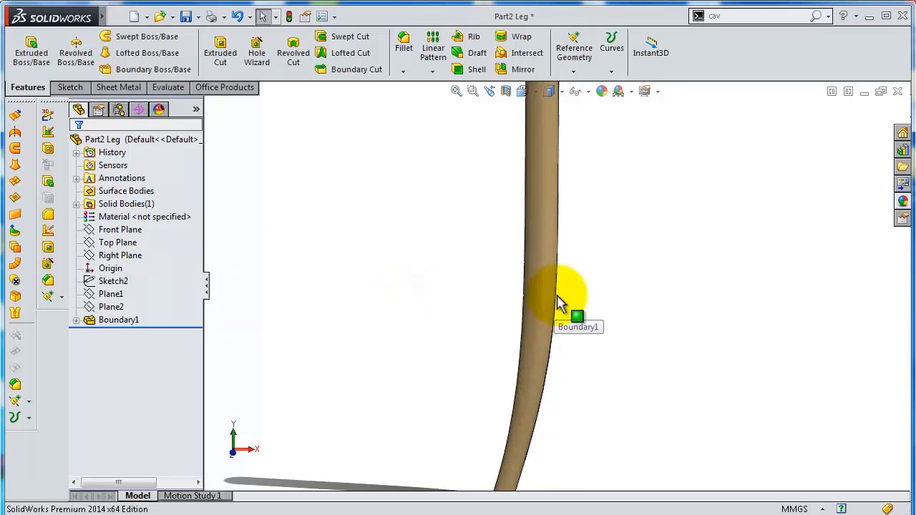
scroll(565, 305, up, 2)
mouse_move(629, 322)
middle_down()
mouse_move(585, 327)
mouse_move(624, 309)
mouse_move(618, 254)
mouse_move(618, 320)
middle_up()
scroll(615, 322, down, 1)
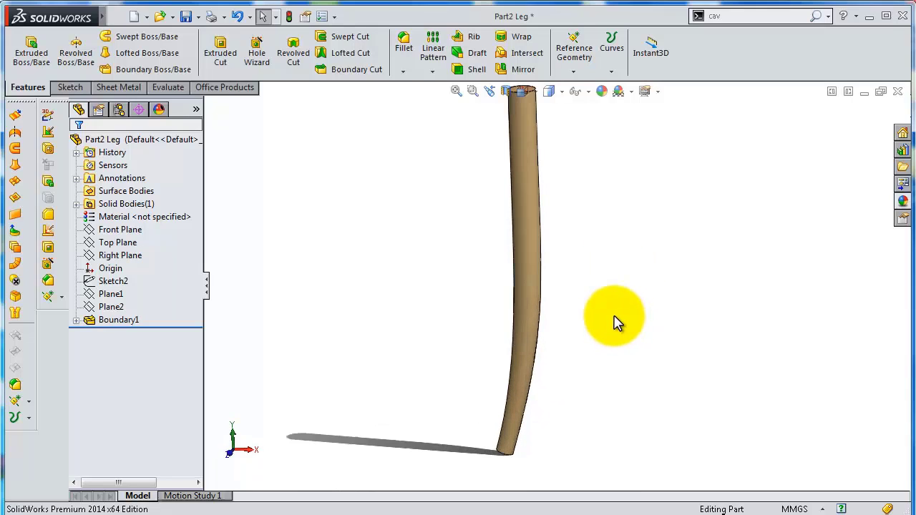
scroll(546, 221, up, 1)
scroll(549, 223, down, 2)
scroll(555, 211, up, 1)
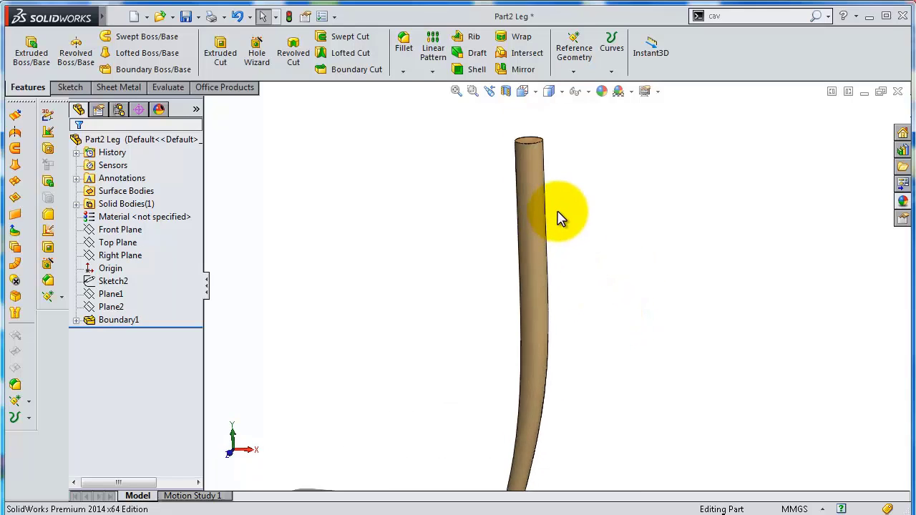
scroll(558, 217, down, 1)
scroll(555, 211, up, 1)
mouse_move(552, 204)
middle_down()
mouse_move(556, 231)
mouse_move(536, 184)
middle_up()
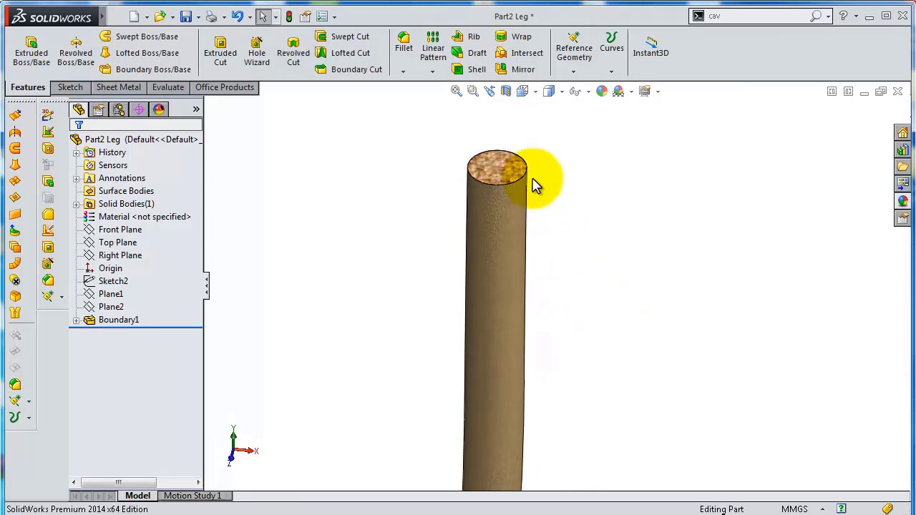
Step: Start Sketch5 on the leg's top face and draw a circle centred at the origin
click(499, 169)
click(557, 125)
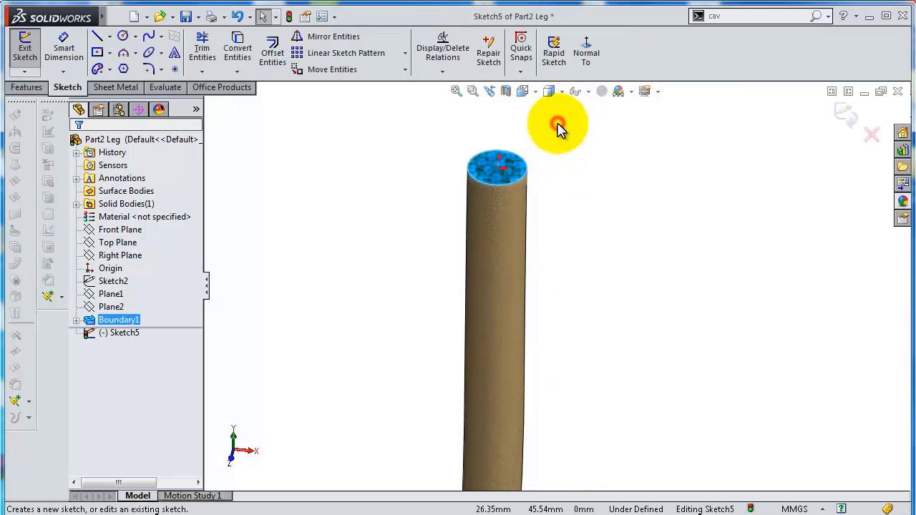
click(586, 56)
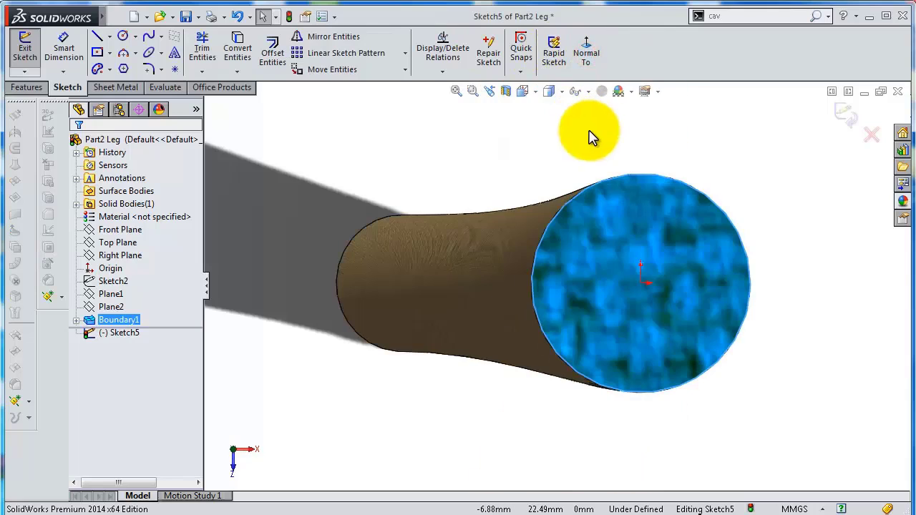
click(124, 37)
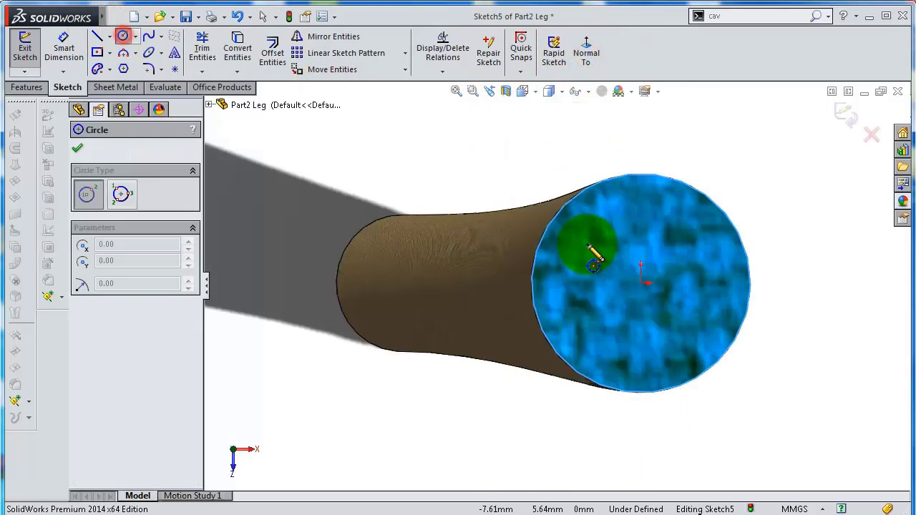
click(642, 285)
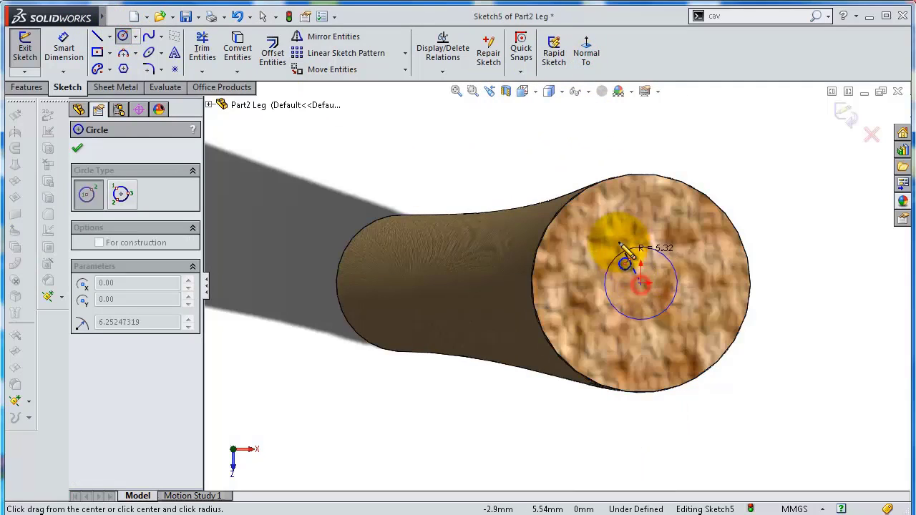
click(610, 227)
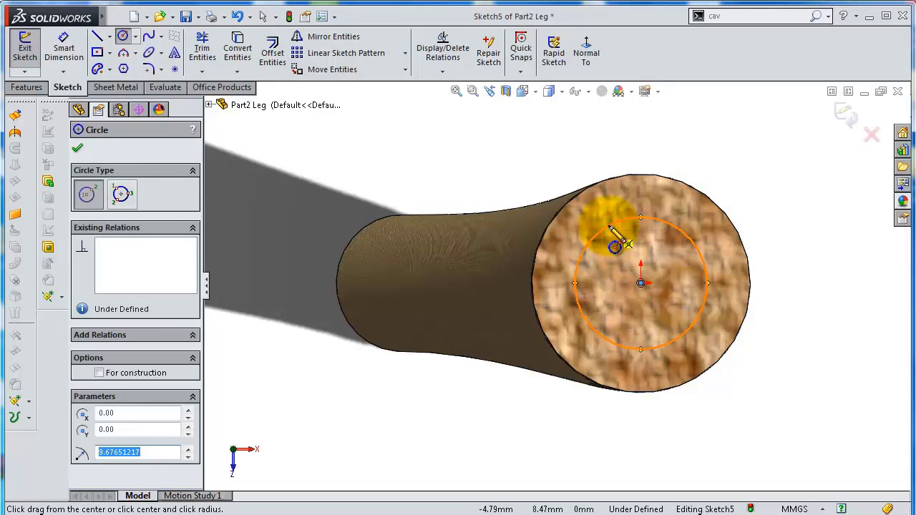
Step: Dimension the circle to 20 mm diameter and preview a 20 mm Boss-Extrude
key(s)
click(658, 240)
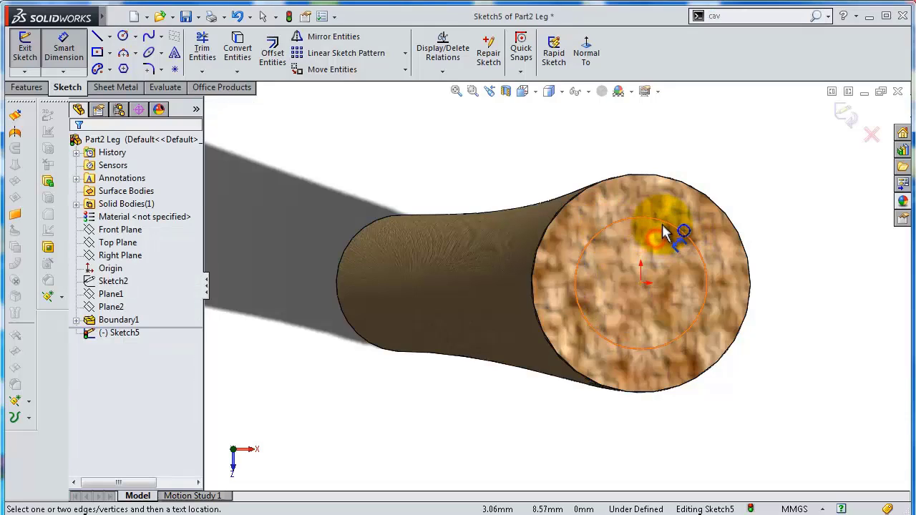
click(665, 229)
click(689, 149)
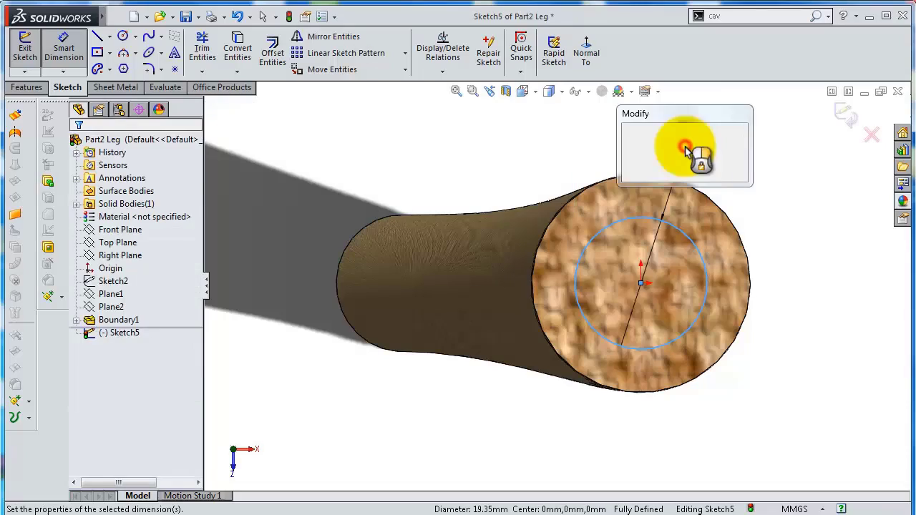
text(20)
key(Return)
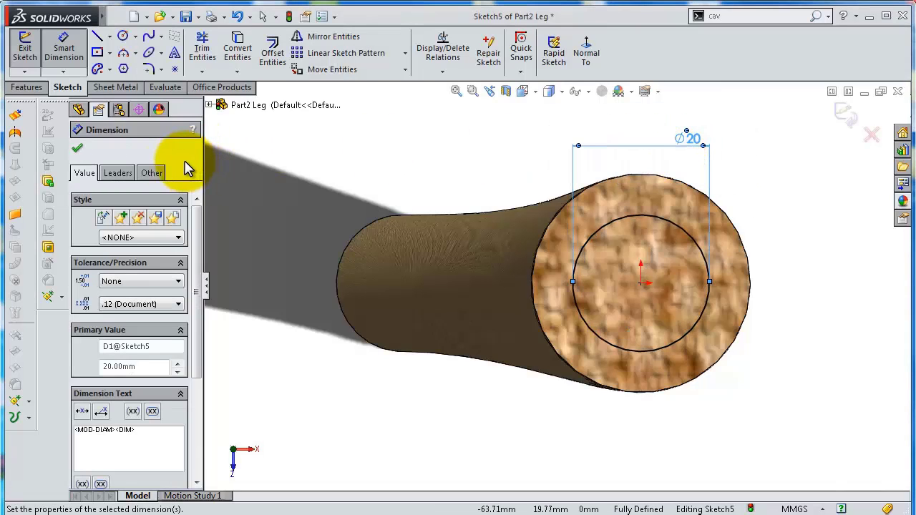
click(76, 152)
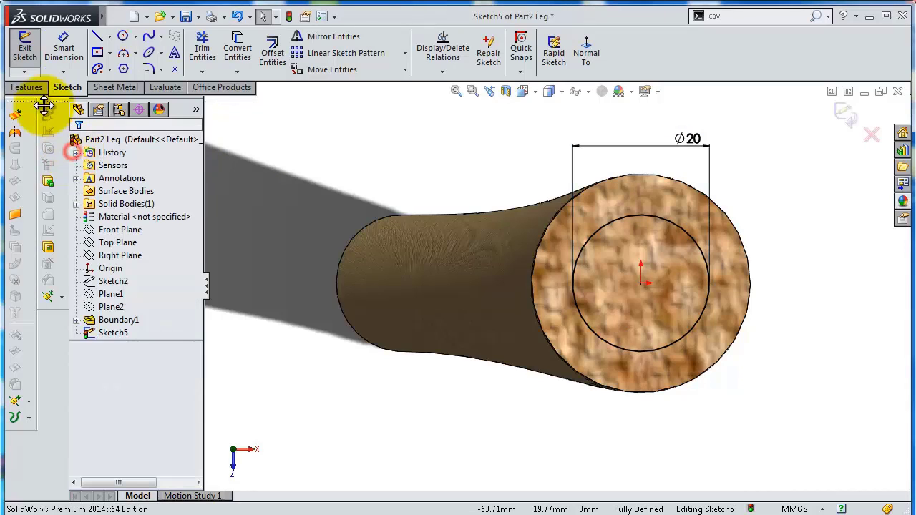
click(27, 88)
click(31, 57)
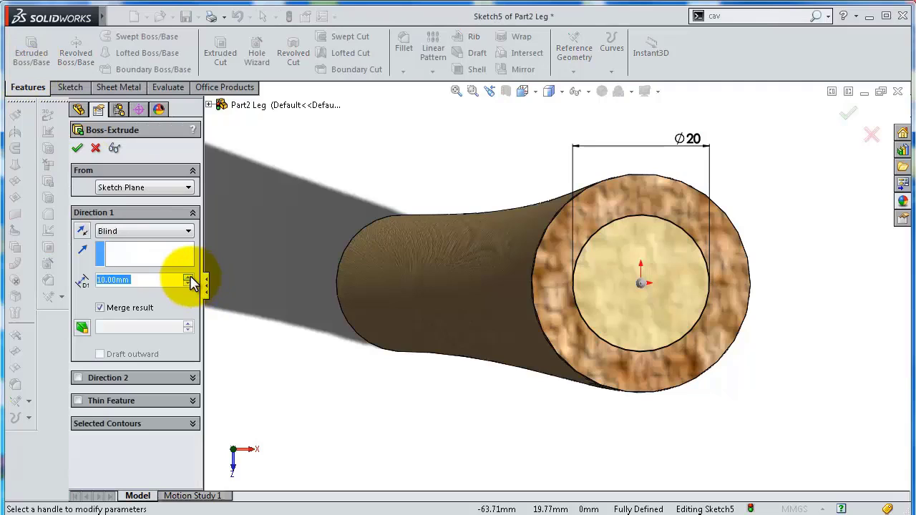
Step: Accept the 20 mm Boss-Extrude1 peg and inspect the whole leg from several angles
click(79, 148)
mouse_move(532, 280)
middle_down()
mouse_move(599, 328)
mouse_move(618, 250)
middle_up()
scroll(574, 207, up, 3)
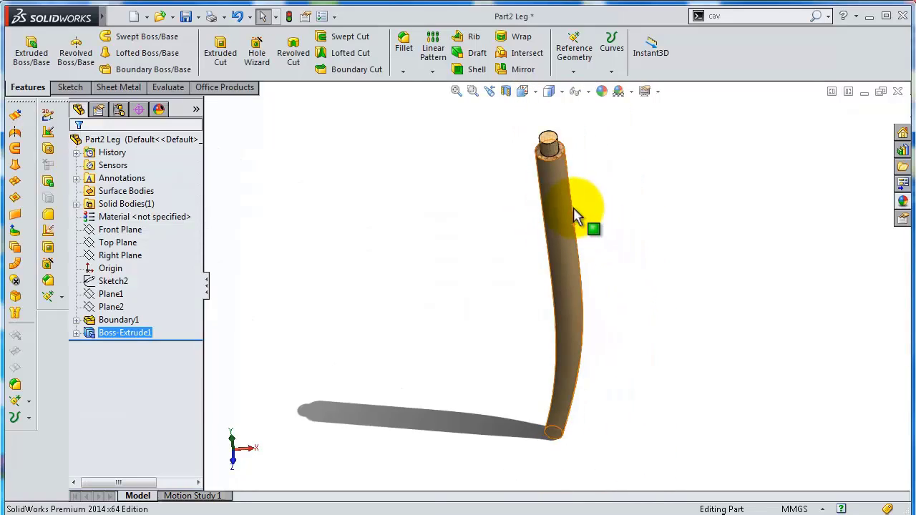
scroll(584, 281, down, 2)
middle_drag(579, 370, 581, 308)
scroll(587, 312, up, 2)
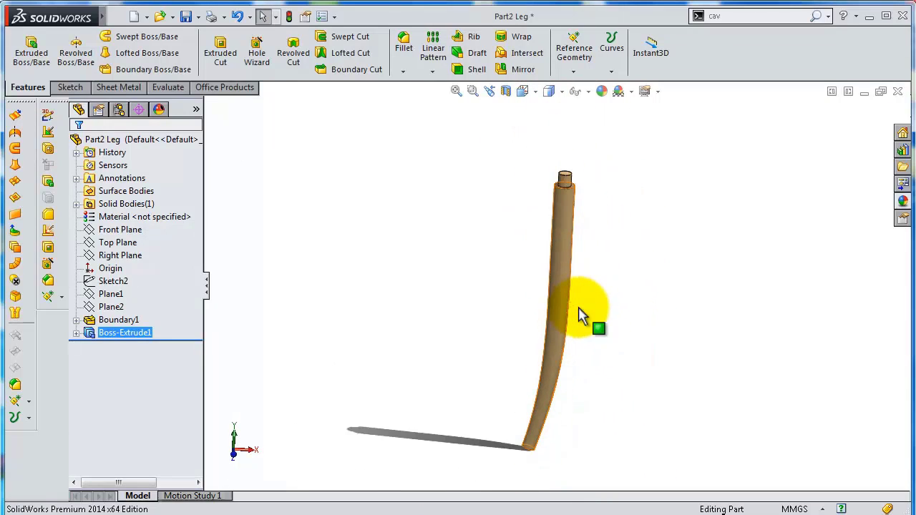
scroll(591, 396, down, 2)
scroll(572, 382, down, 2)
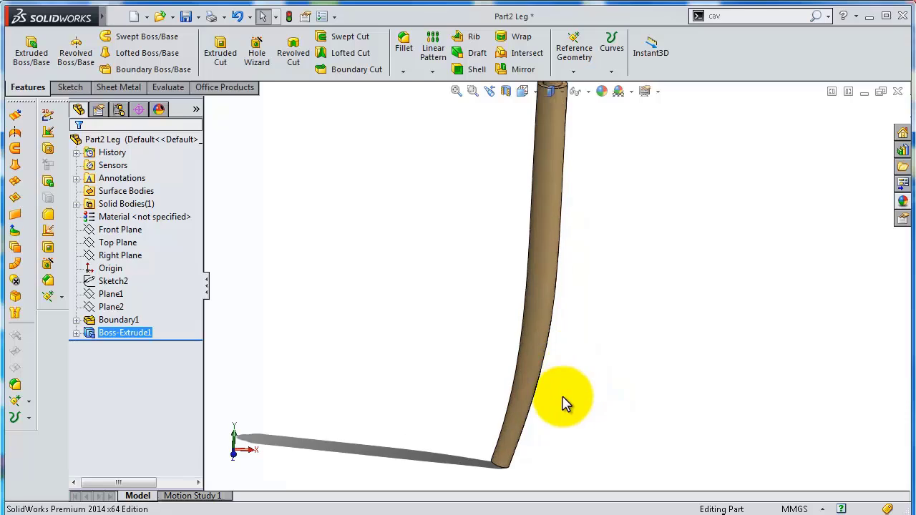
scroll(563, 403, down, 2)
middle_drag(548, 430, 544, 405)
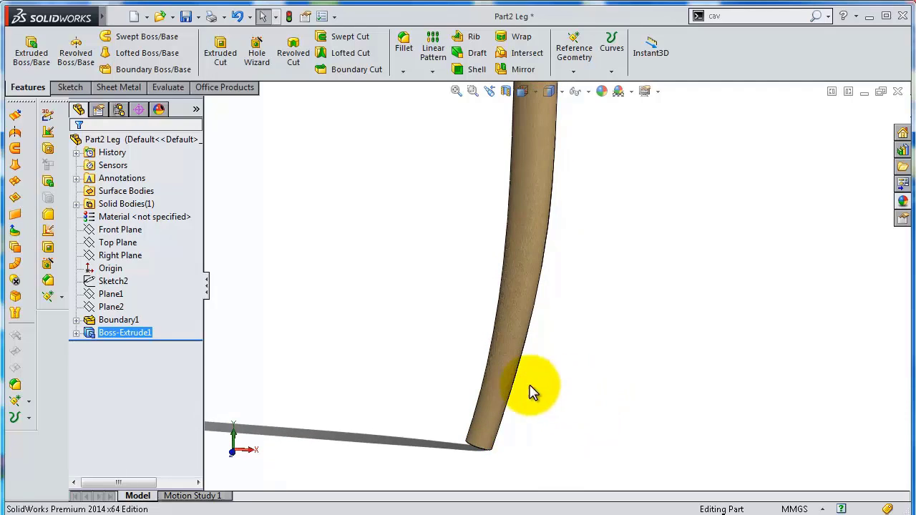
Step: Start Sketch6 on the Front Plane, viewed face-on and zoomed to the leg's bottom
click(122, 230)
click(138, 214)
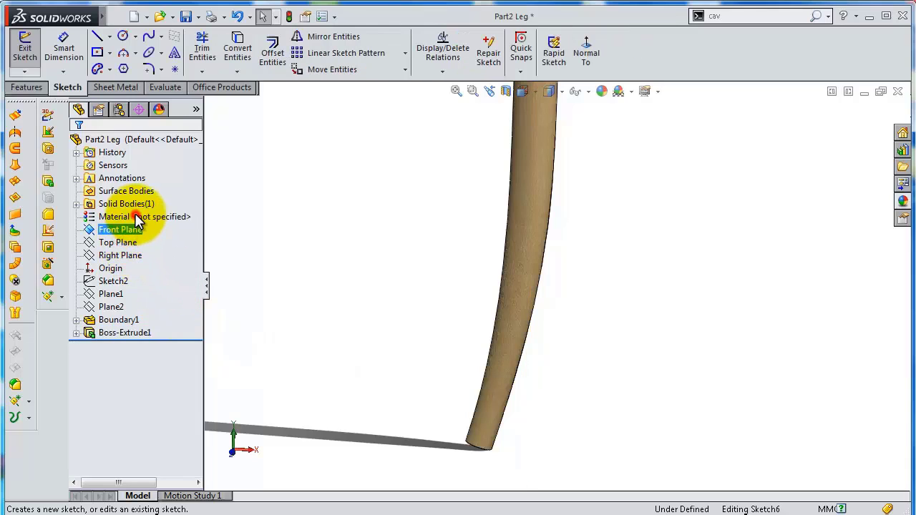
click(585, 45)
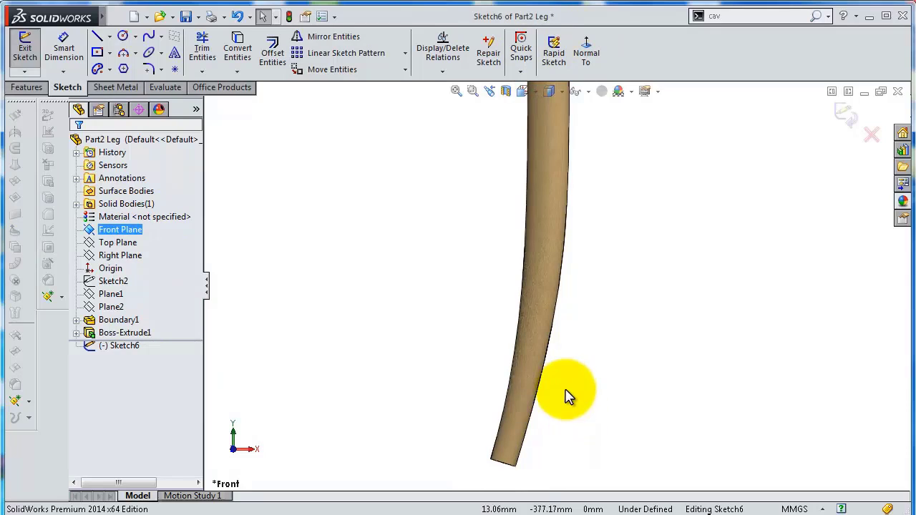
scroll(533, 437, down, 2)
scroll(548, 438, down, 2)
scroll(559, 447, down, 2)
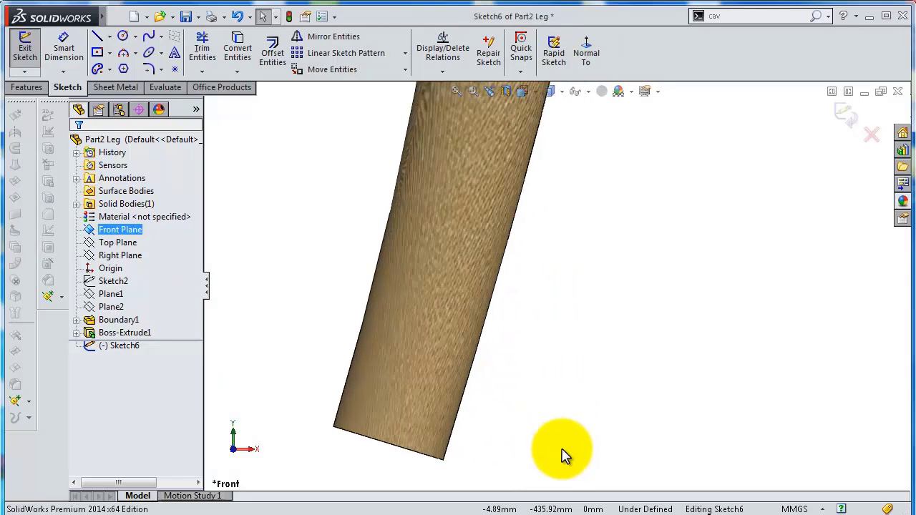
Step: Draw a closed three-line triangle across the leg's lower end
click(98, 38)
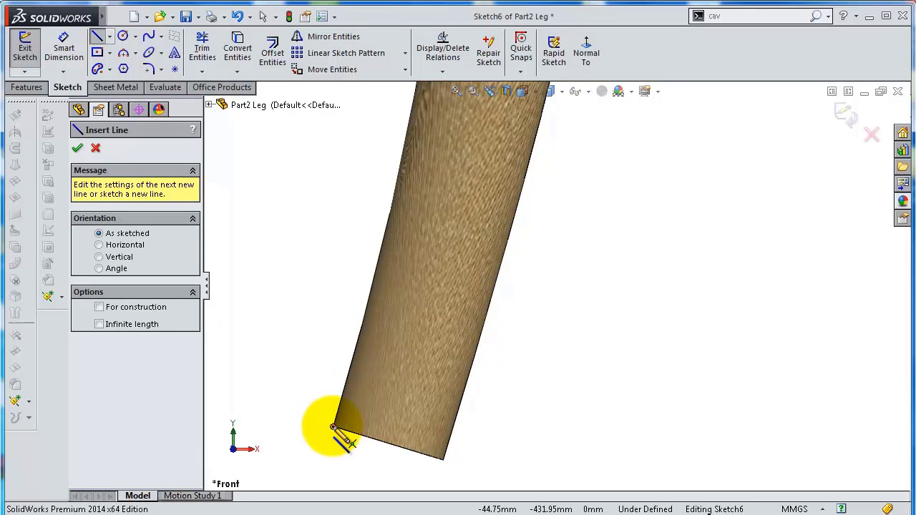
click(333, 427)
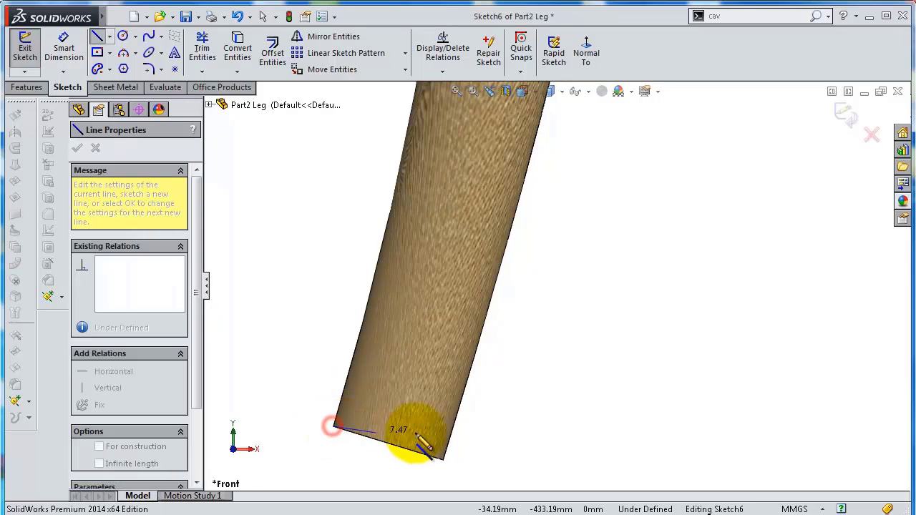
click(489, 428)
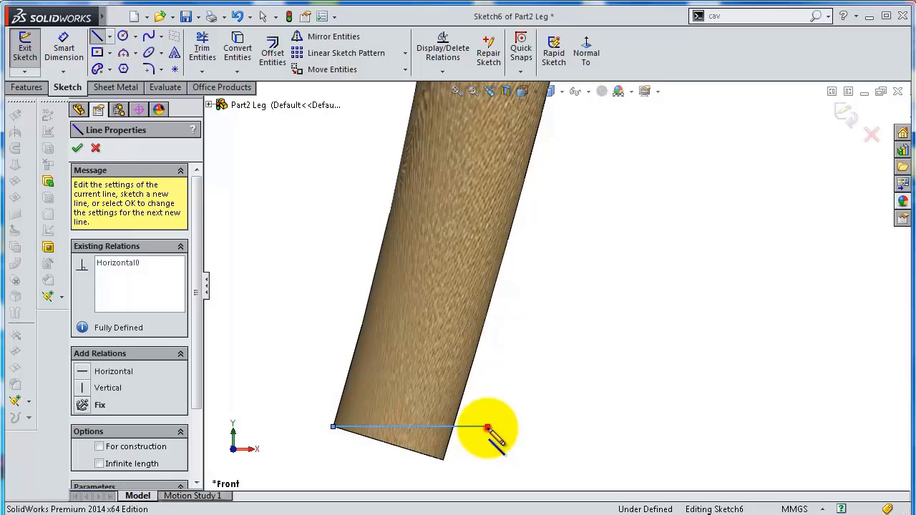
scroll(469, 478, down, 2)
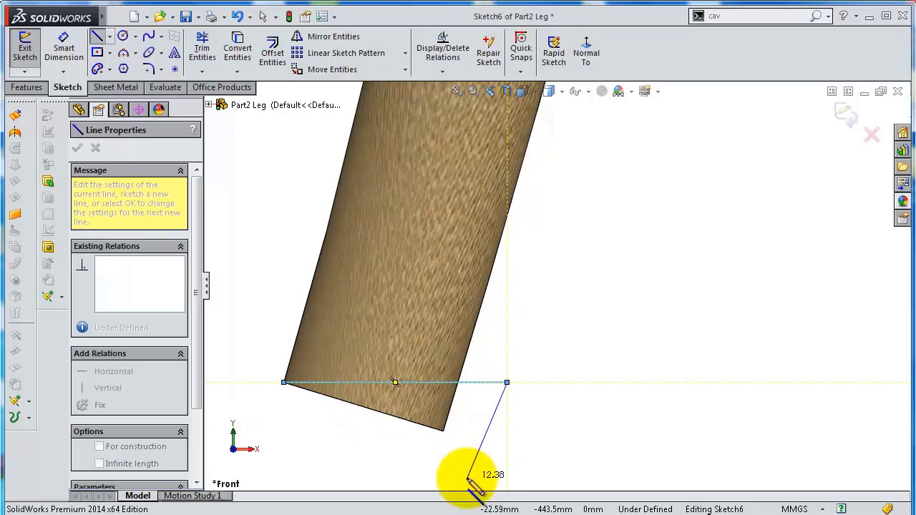
click(465, 481)
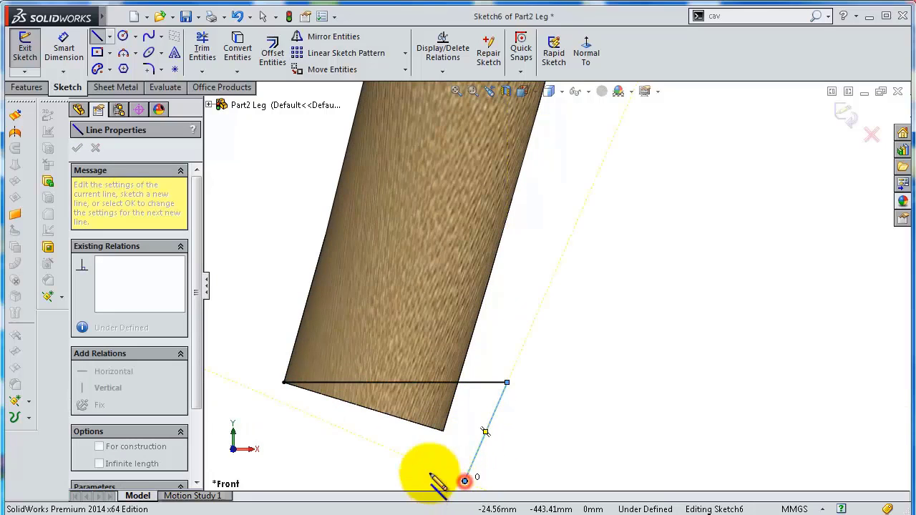
click(285, 383)
scroll(325, 397, up, 3)
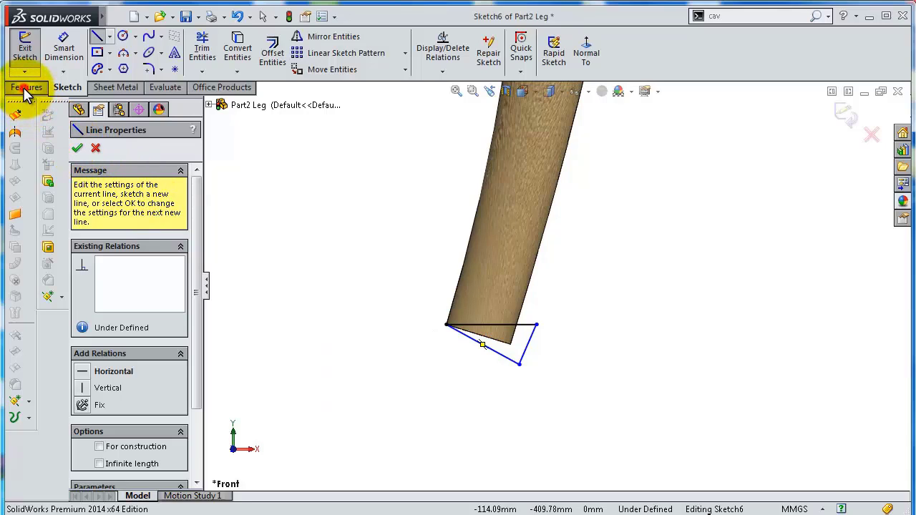
click(25, 88)
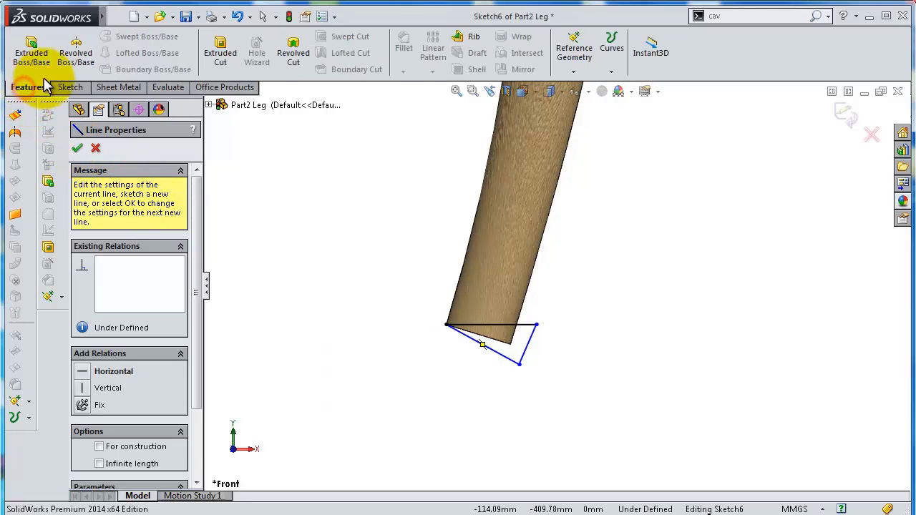
Step: Extrude-cut the triangle Mid Plane, 46 mm deep, creating Cut-Extrude1
click(224, 64)
mouse_move(375, 225)
middle_down()
mouse_move(427, 243)
mouse_move(394, 284)
middle_up()
click(150, 232)
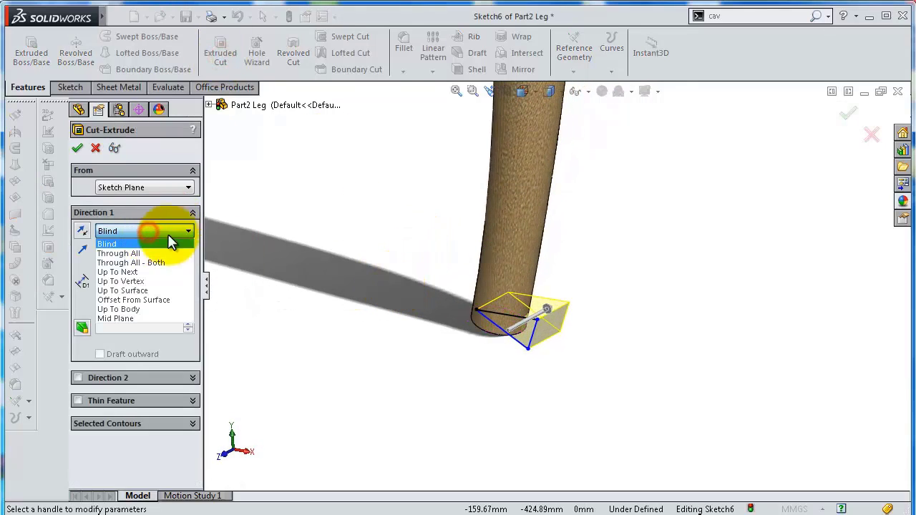
click(153, 320)
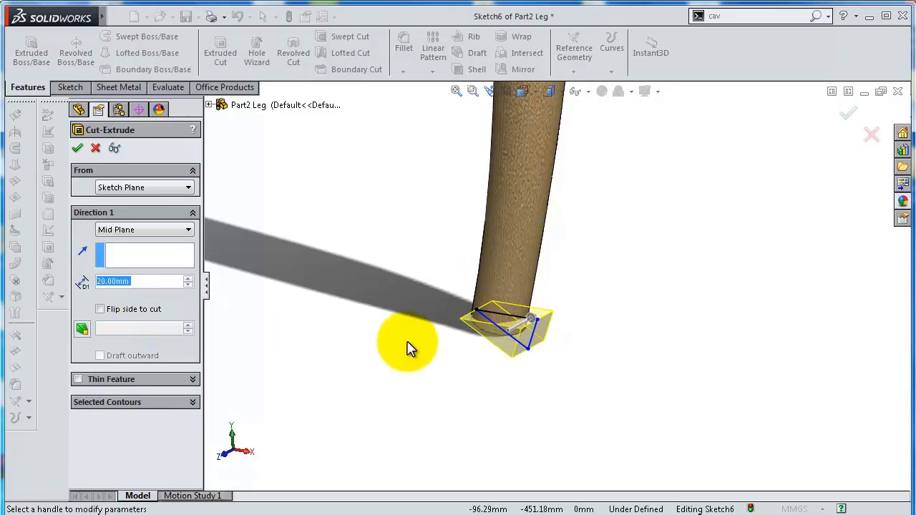
drag(539, 313, 547, 309)
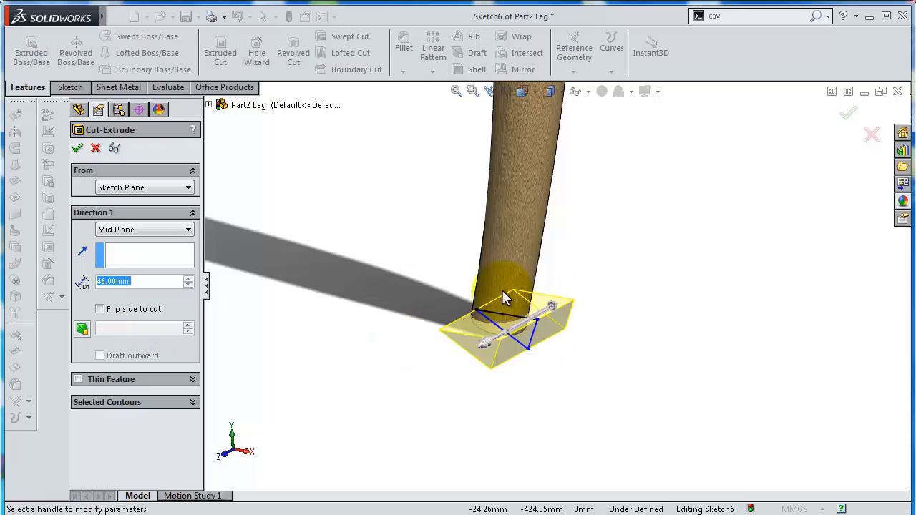
click(79, 148)
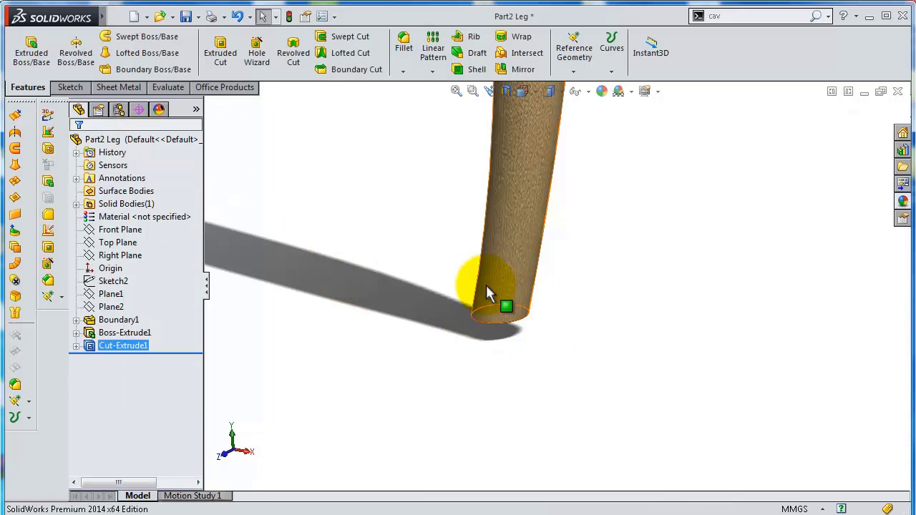
mouse_move(486, 286)
middle_down()
mouse_move(417, 281)
mouse_move(415, 268)
middle_up()
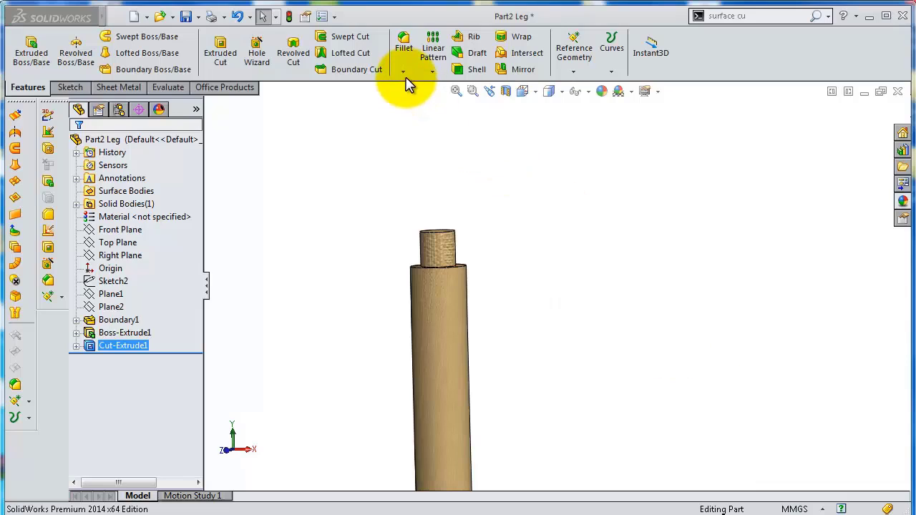
Step: Apply a 2 mm, 45° chamfer to the pin's top edge and the leg's bottom edge
click(405, 76)
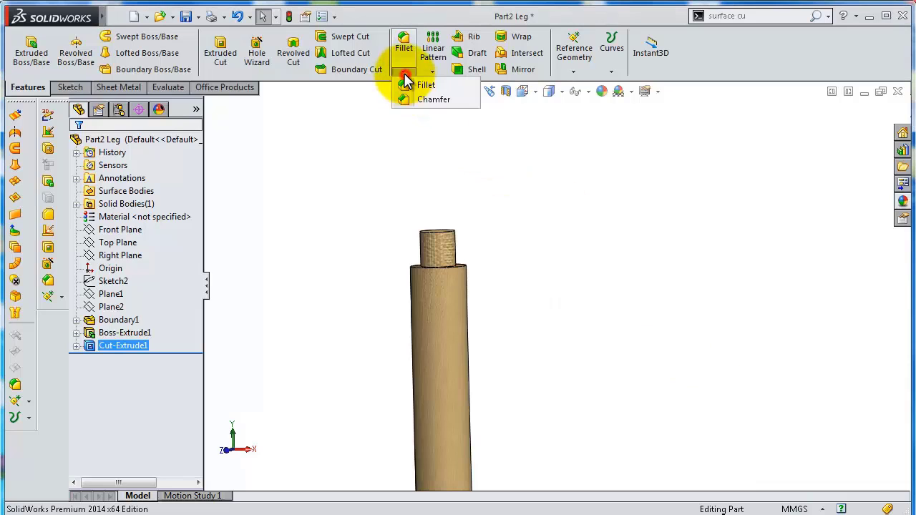
click(428, 100)
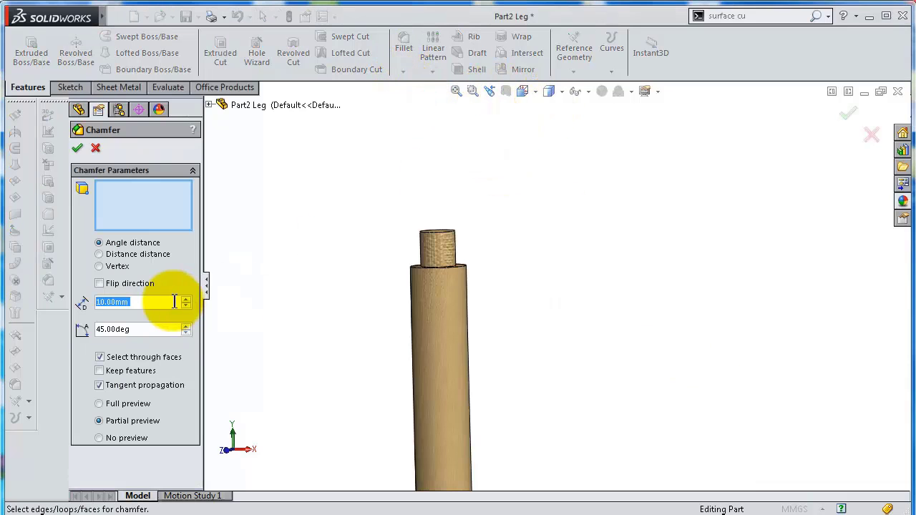
text(2)
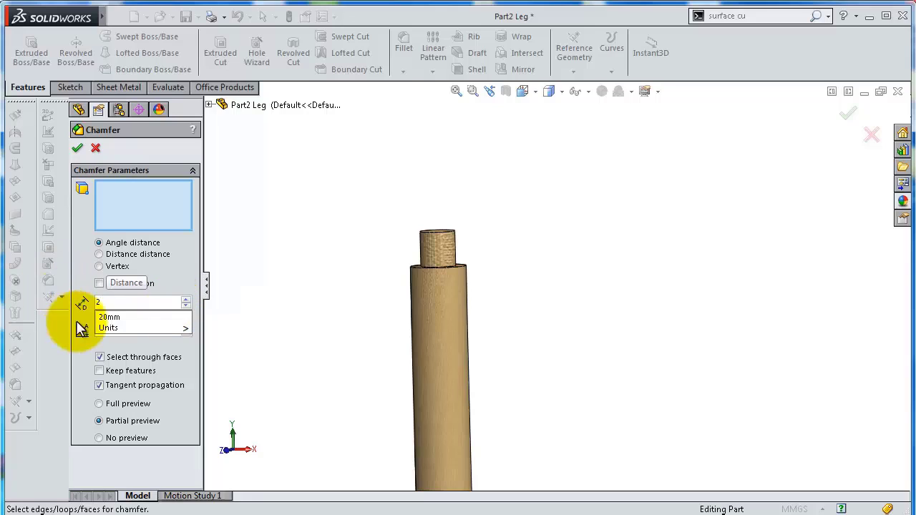
click(80, 314)
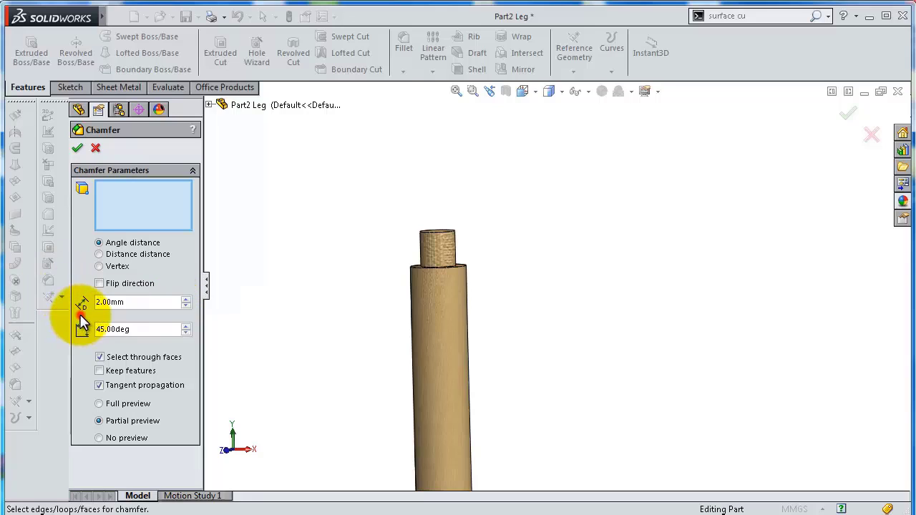
click(451, 235)
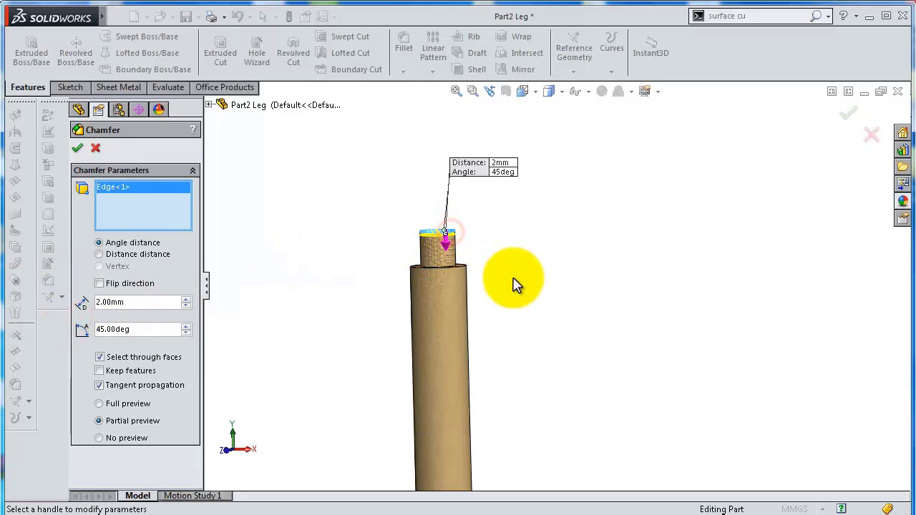
middle_drag(514, 284, 540, 424)
scroll(526, 452, down, 3)
scroll(523, 458, down, 3)
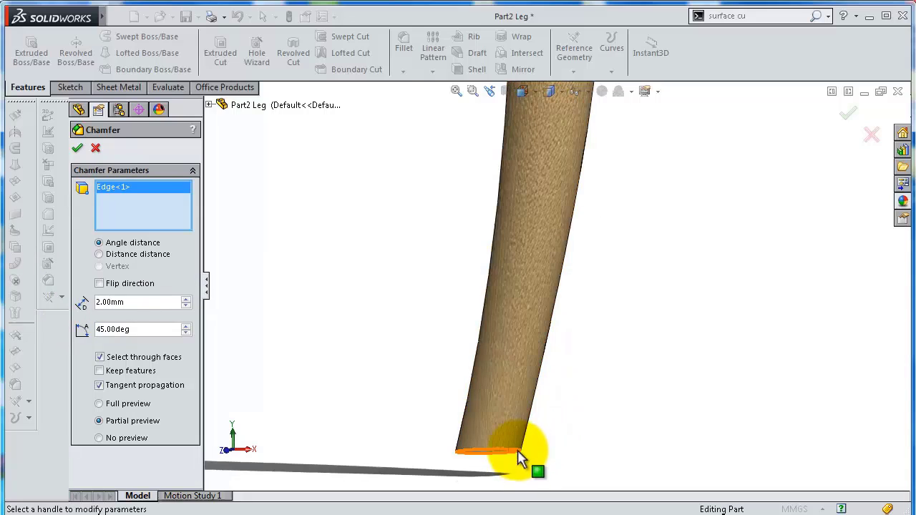
scroll(519, 460, down, 2)
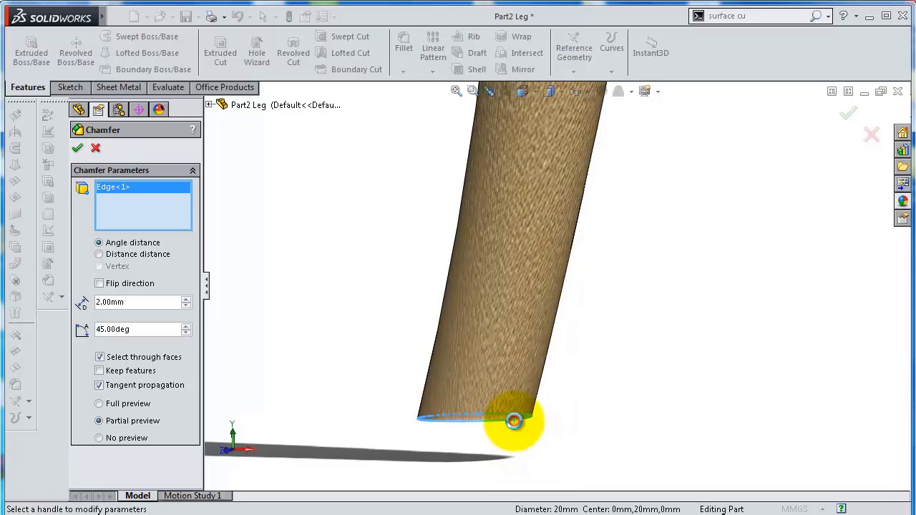
click(514, 422)
Step: Accept the chamfer, inspect the whole curved leg with its pin, and save Part2 Leg
right_click(546, 430)
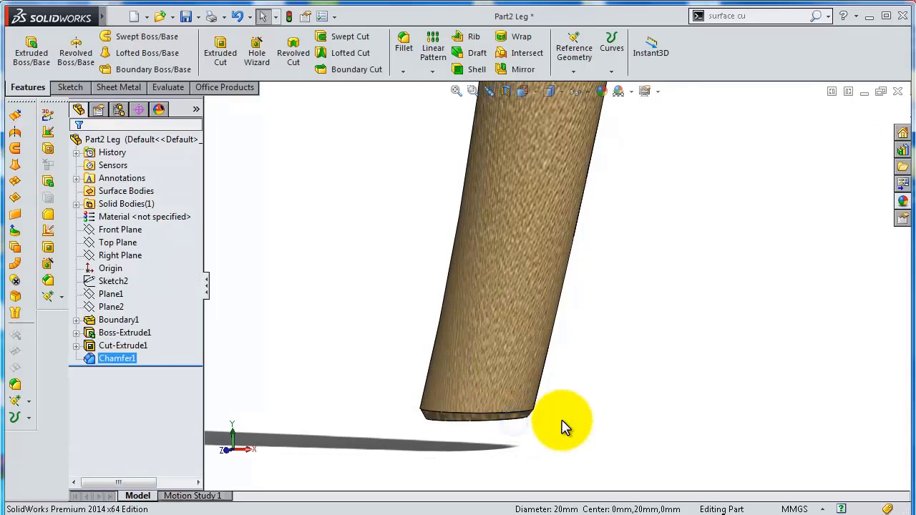
scroll(613, 400, up, 2)
scroll(623, 365, up, 2)
scroll(626, 351, up, 2)
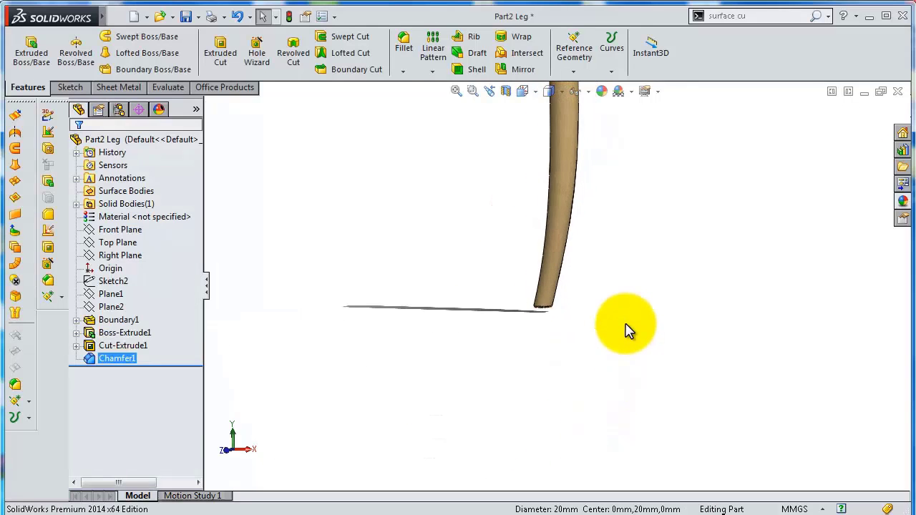
scroll(625, 329, up, 1)
scroll(609, 305, up, 1)
scroll(580, 205, down, 2)
scroll(544, 212, down, 3)
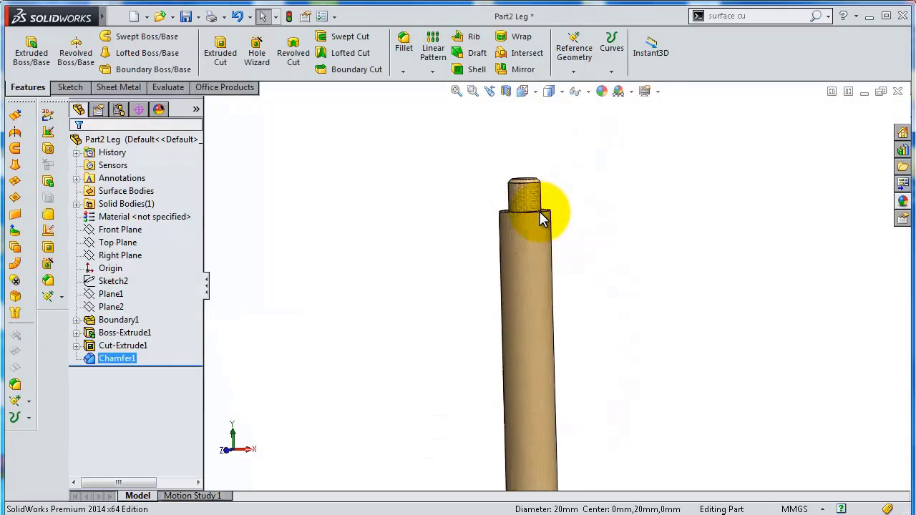
scroll(540, 211, down, 2)
scroll(569, 315, up, 3)
mouse_move(573, 336)
middle_down()
mouse_move(599, 337)
mouse_move(587, 362)
middle_up()
key(ctrl+s)
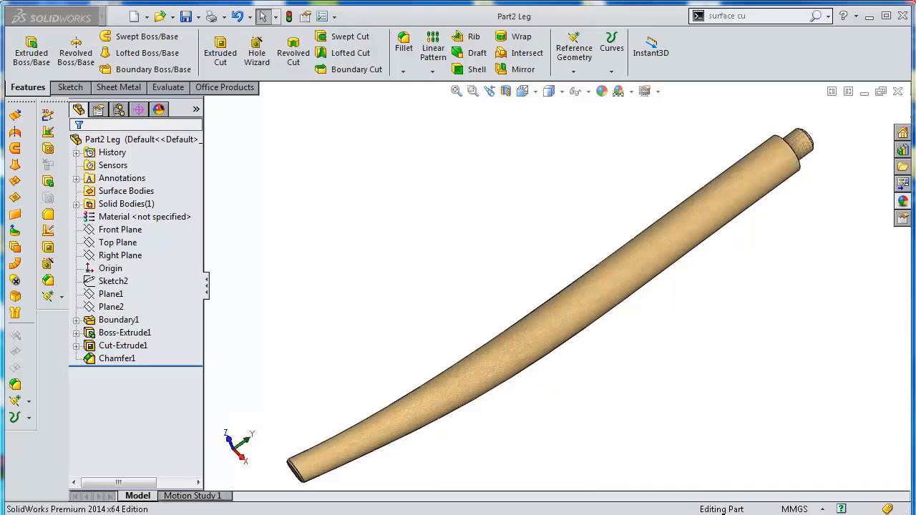